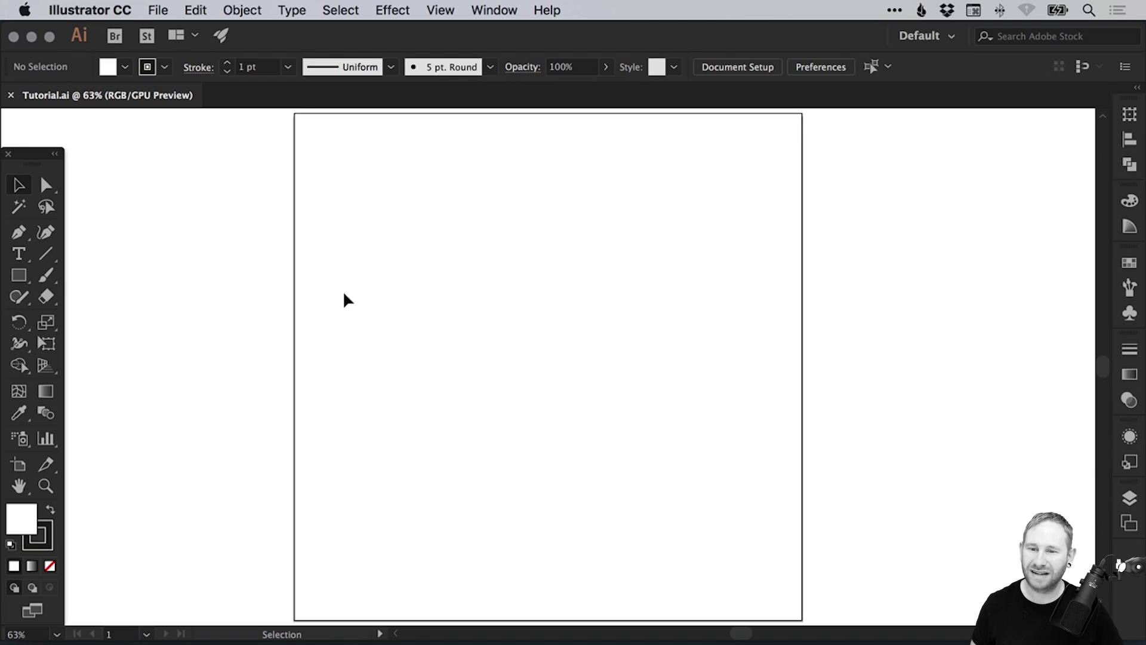
# Add the text NETLIX on the artboard, then enlarge it and move it near the centre
pyautogui.click(19, 253)
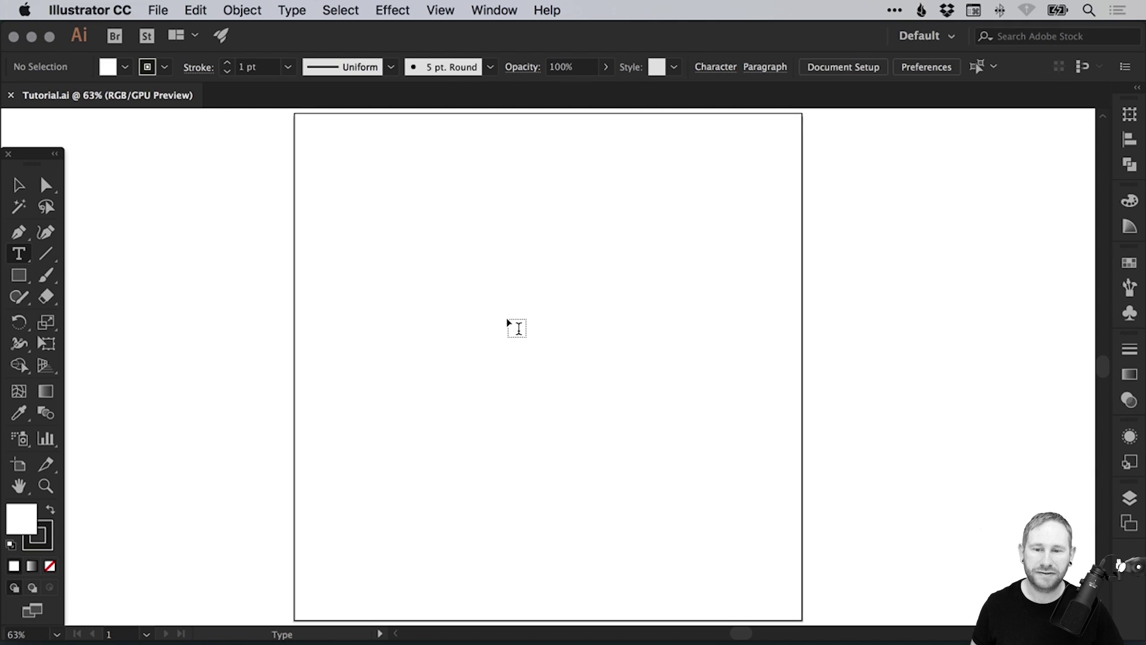
pyautogui.click(472, 327)
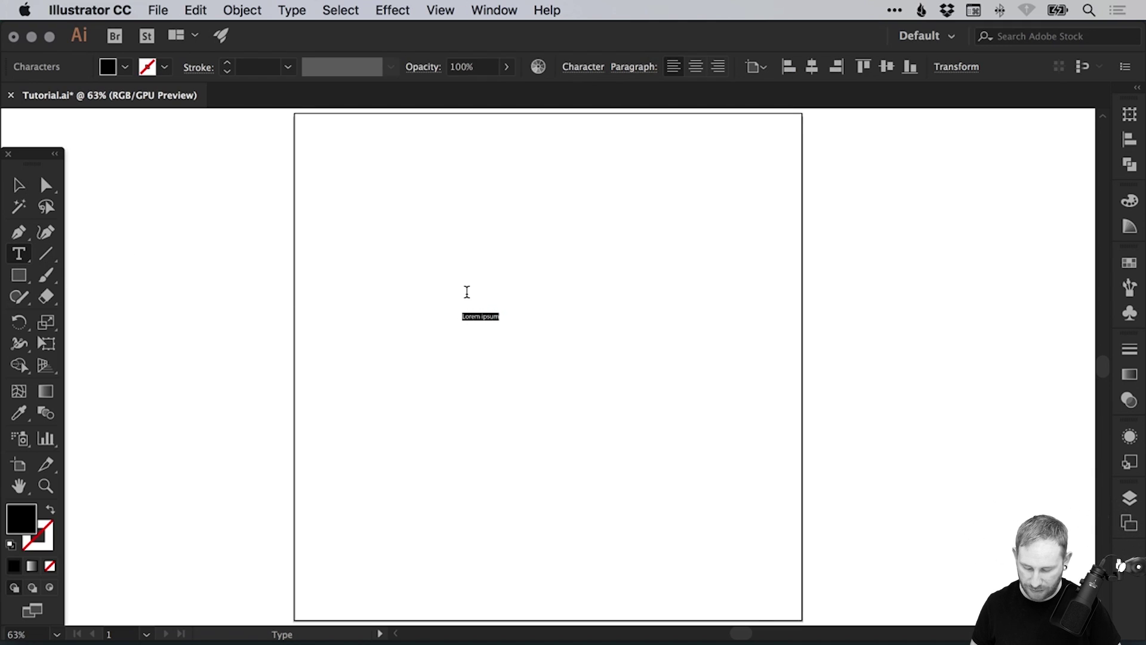
pyautogui.write('NETLIX')
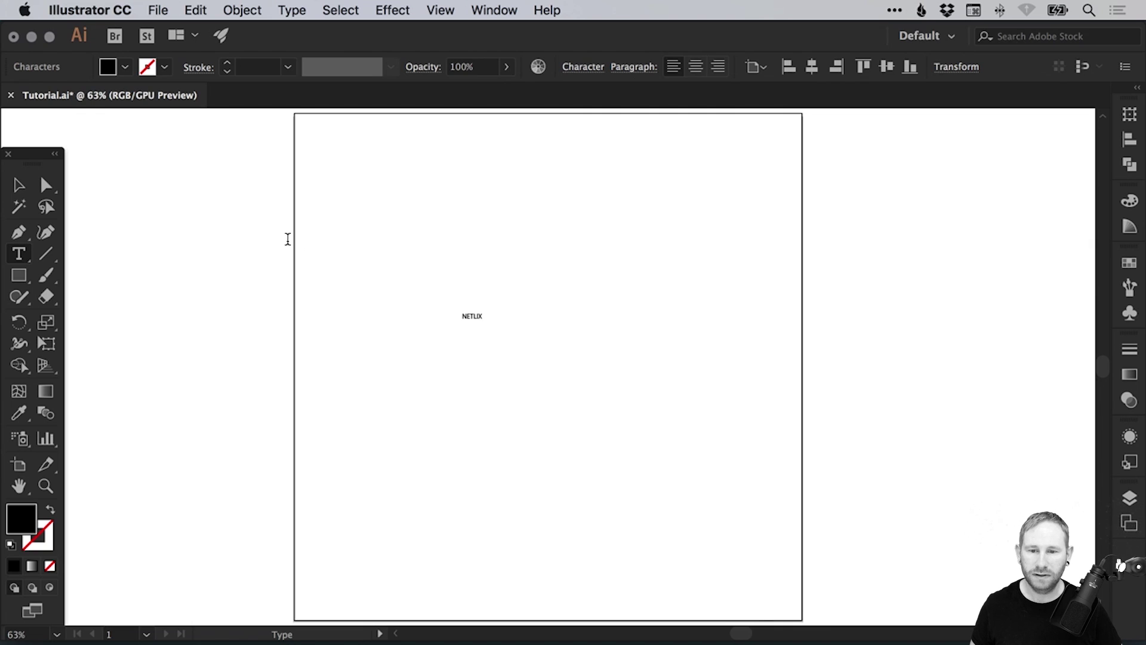
pyautogui.click(18, 185)
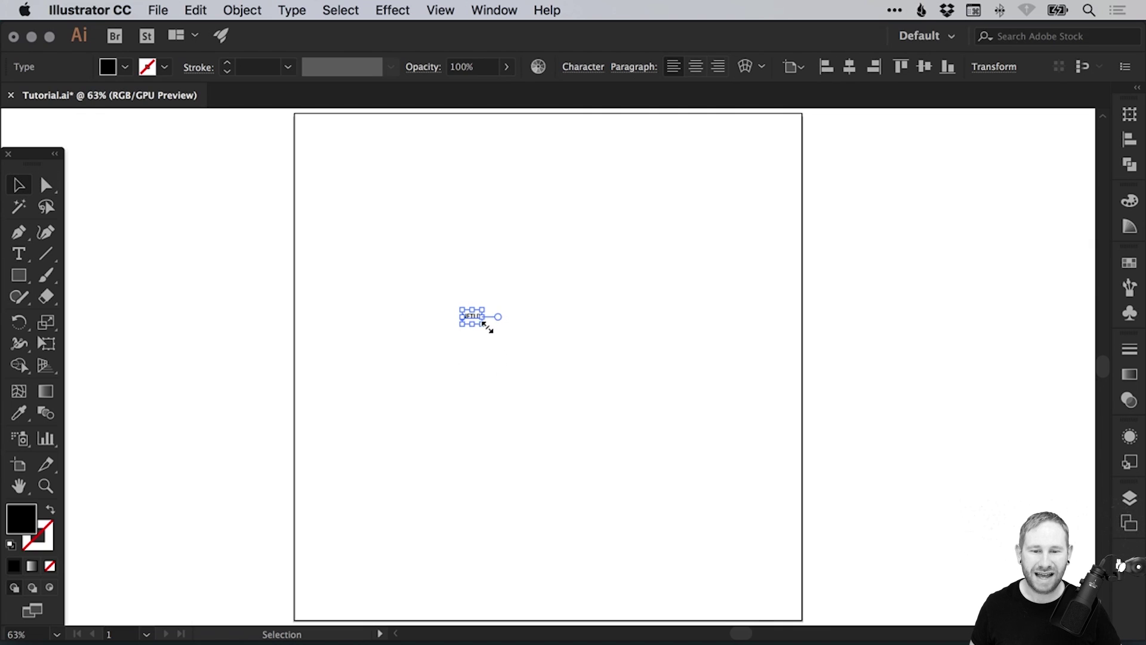
pyautogui.moveTo(485, 325); pyautogui.dragTo(716, 514)
pyautogui.moveTo(628, 398); pyautogui.dragTo(584, 356)
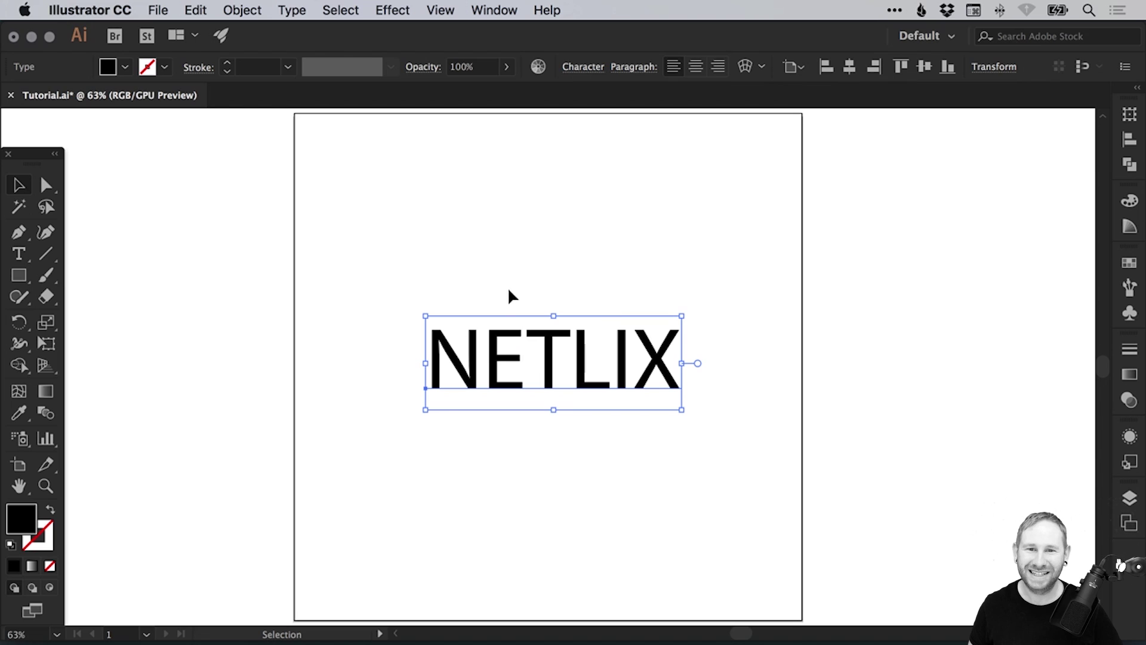
# Set NETLIX in Univers 67 Bold Condensed from the Character panel's font search
pyautogui.click(583, 67)
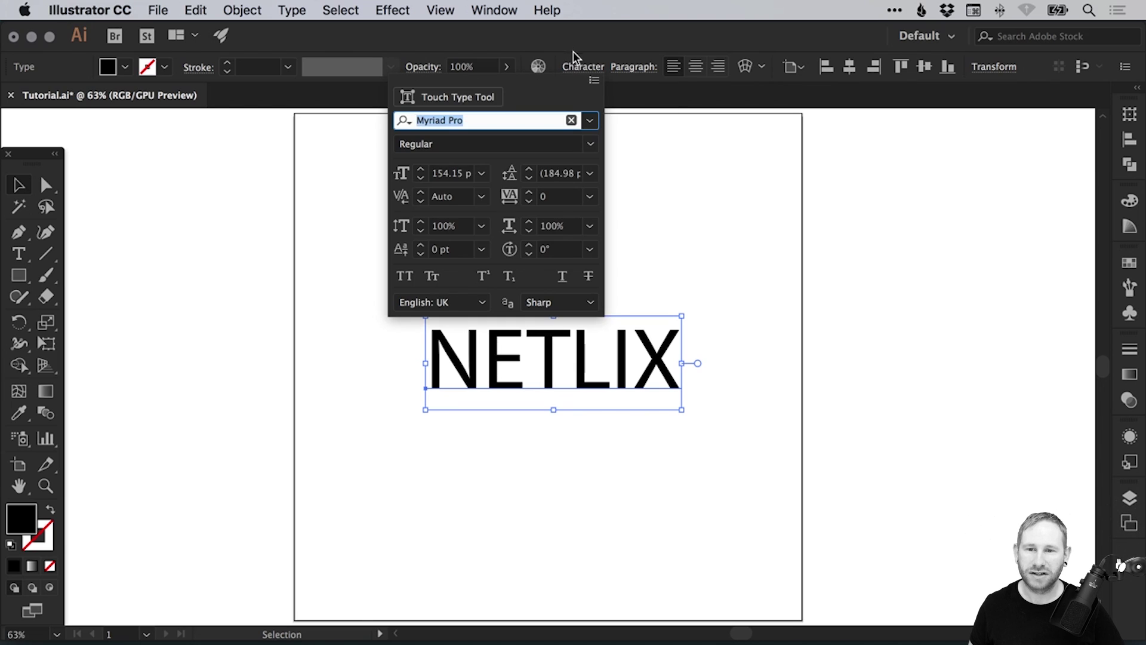
pyautogui.moveTo(481, 119); pyautogui.dragTo(484, 83)
pyautogui.write('univ')
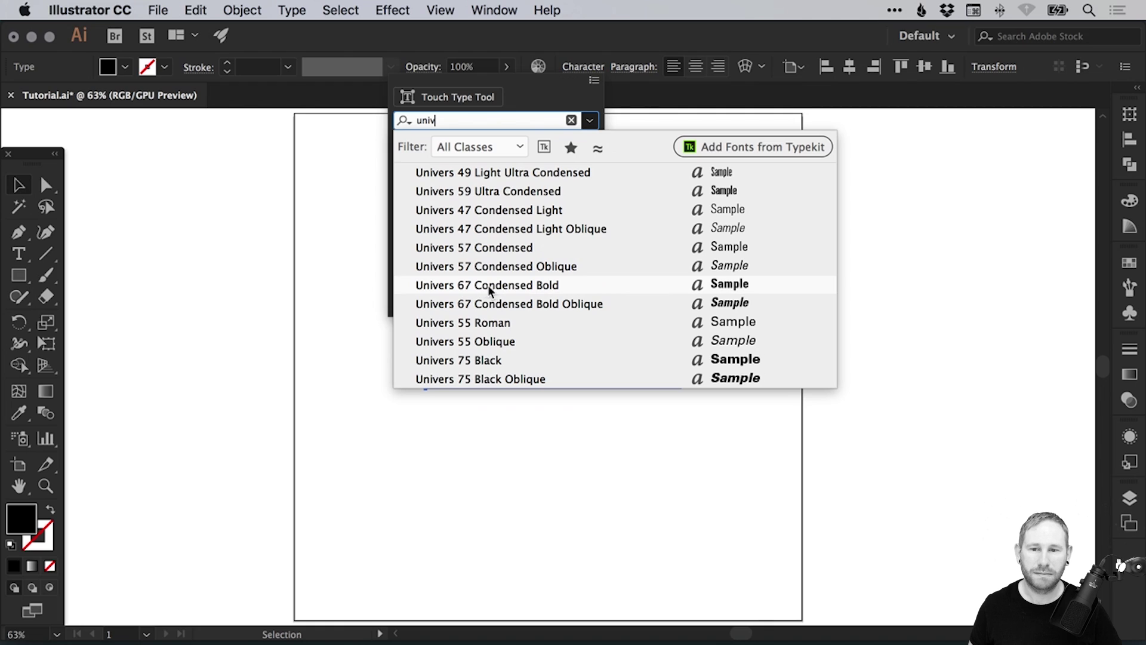
pyautogui.click(518, 285)
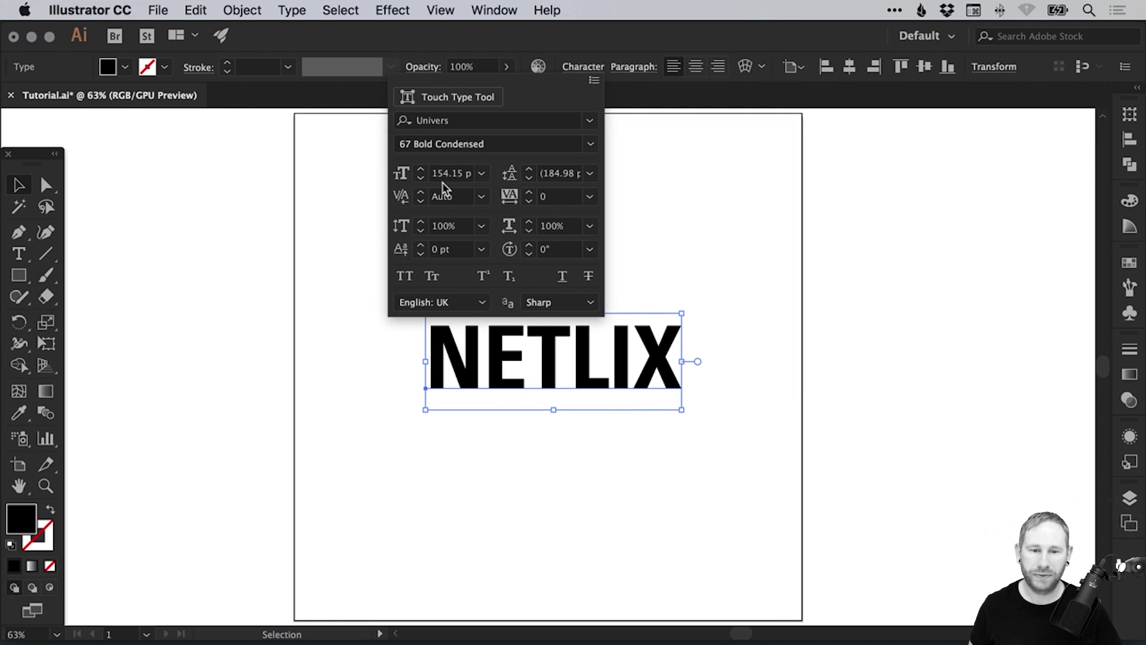
pyautogui.click(780, 233)
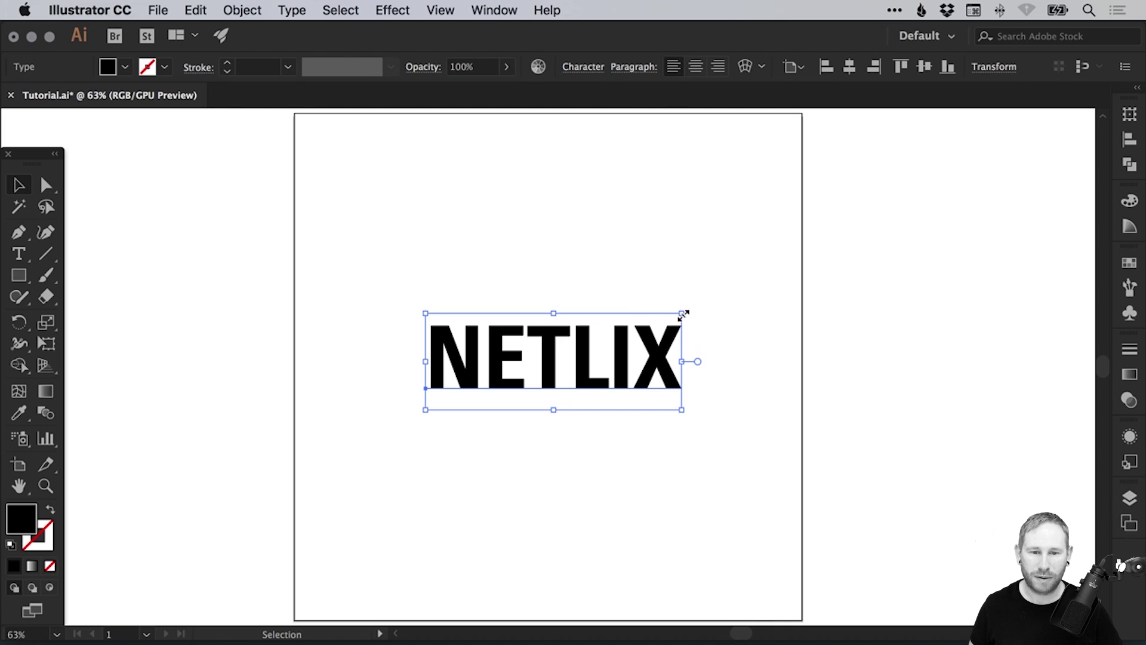
# Scale NETLIX up proportionally and centre it on the artboard
pyautogui.moveTo(682, 313); pyautogui.dragTo(742, 278)
pyautogui.moveTo(626, 350); pyautogui.dragTo(593, 365)
pyautogui.click(612, 264)
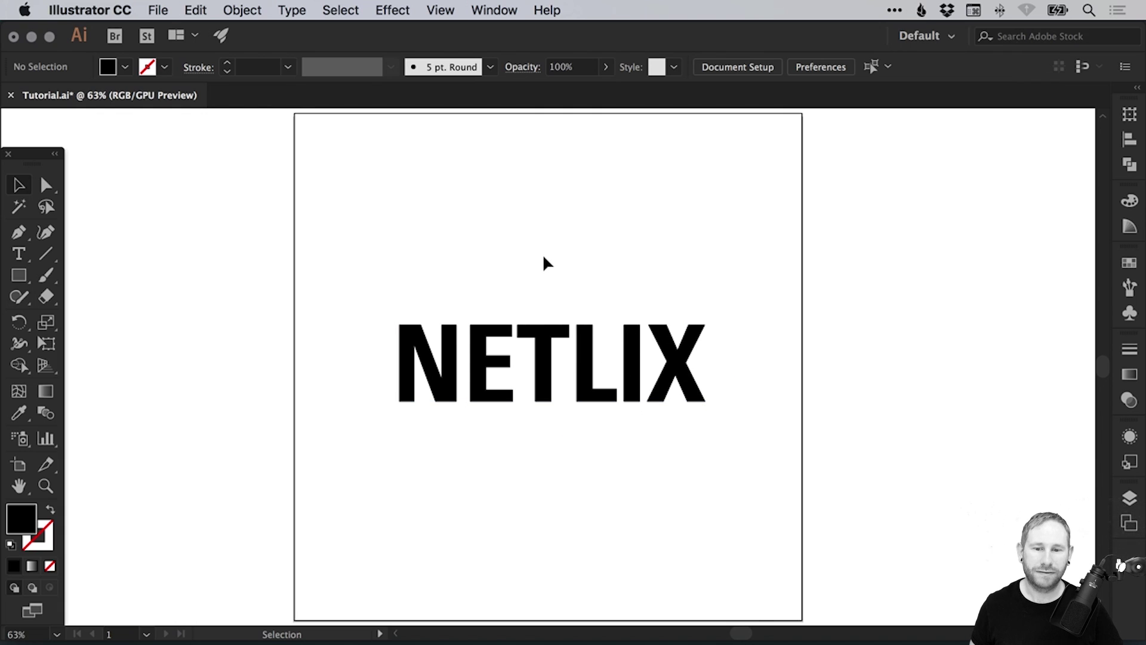
# Apply an Arc warp envelope to NETLIX through Envelope Distort > Make with Warp, with Bend at 0%
pyautogui.click(544, 383)
pyautogui.click(241, 12)
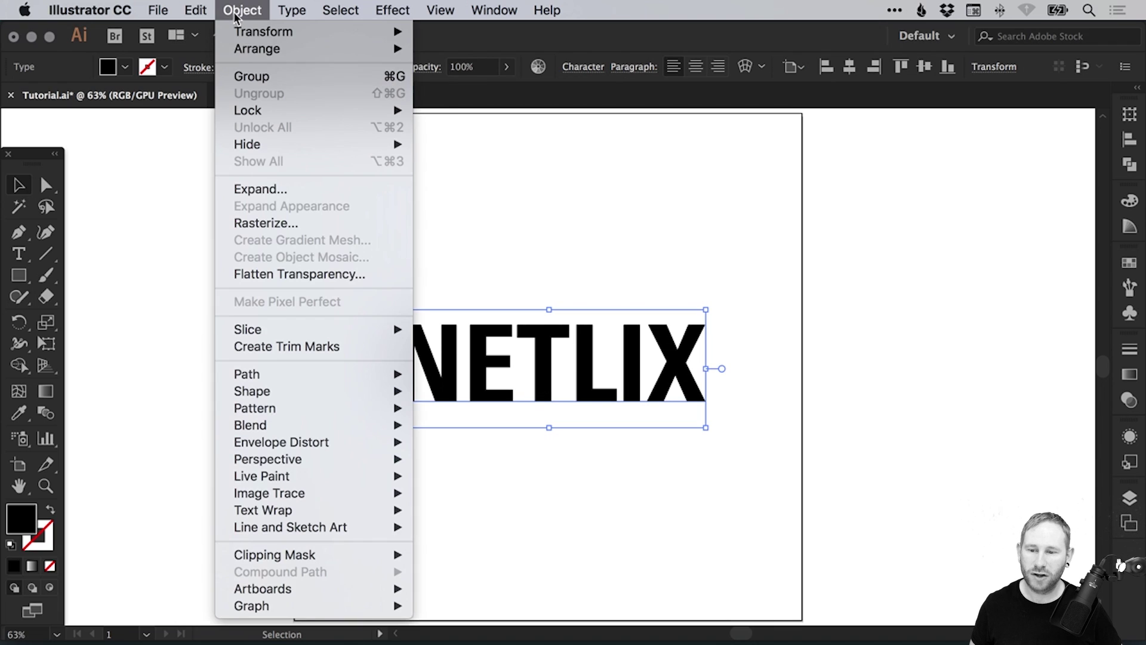
pyautogui.moveTo(317, 445)
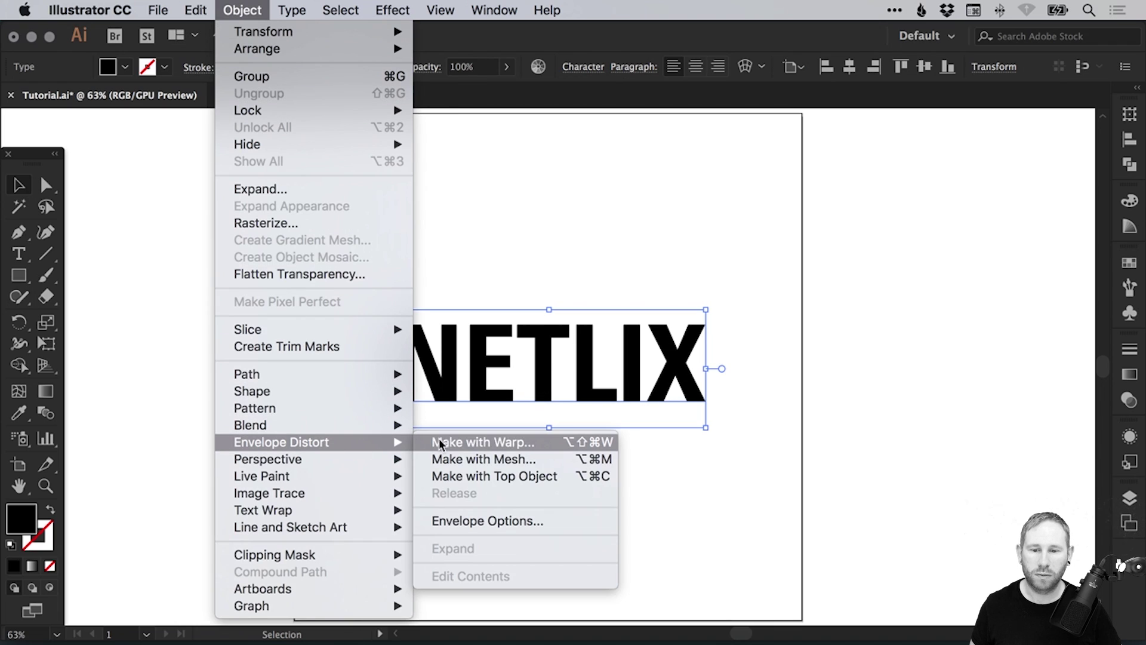
pyautogui.click(519, 442)
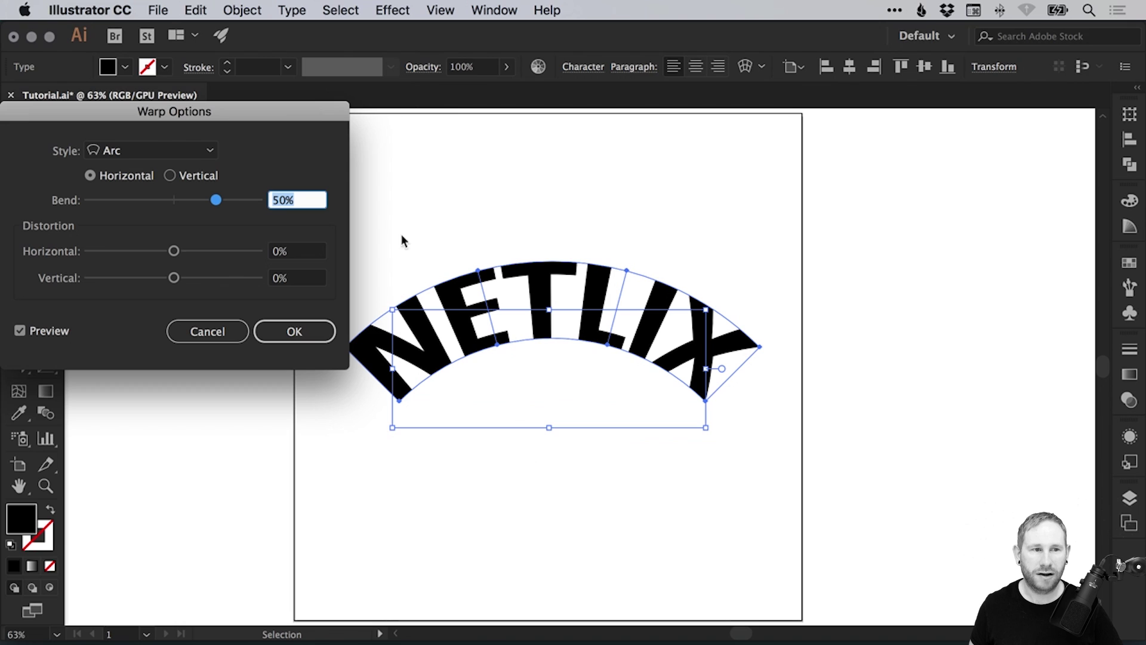
pyautogui.moveTo(236, 108); pyautogui.dragTo(1016, 47)
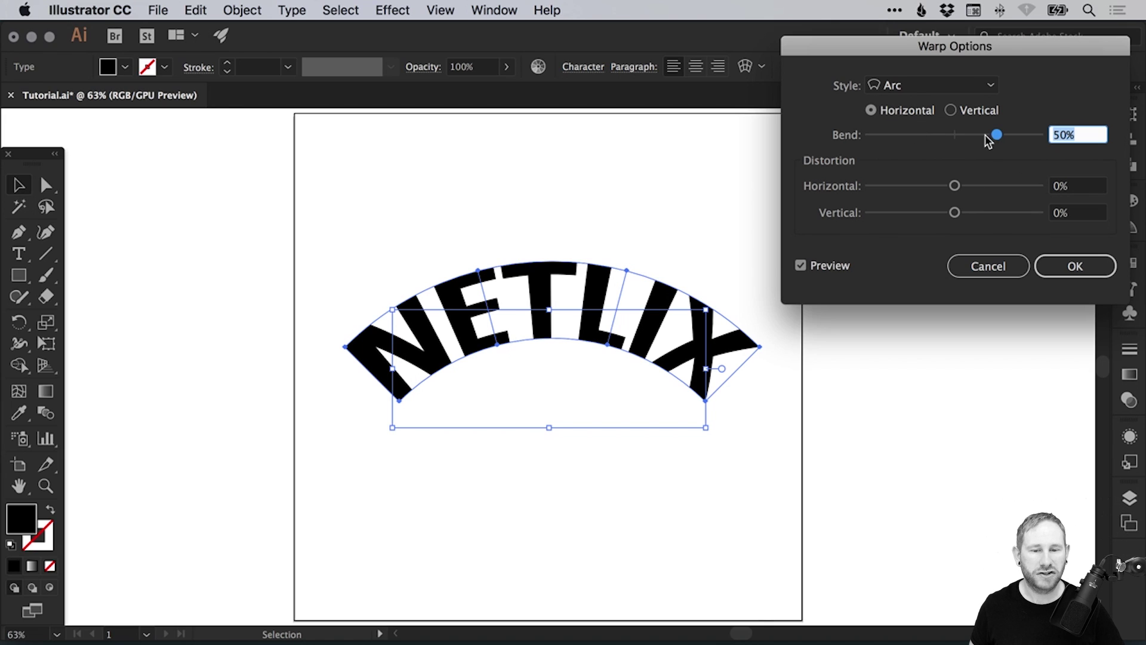
pyautogui.moveTo(985, 137); pyautogui.dragTo(960, 138)
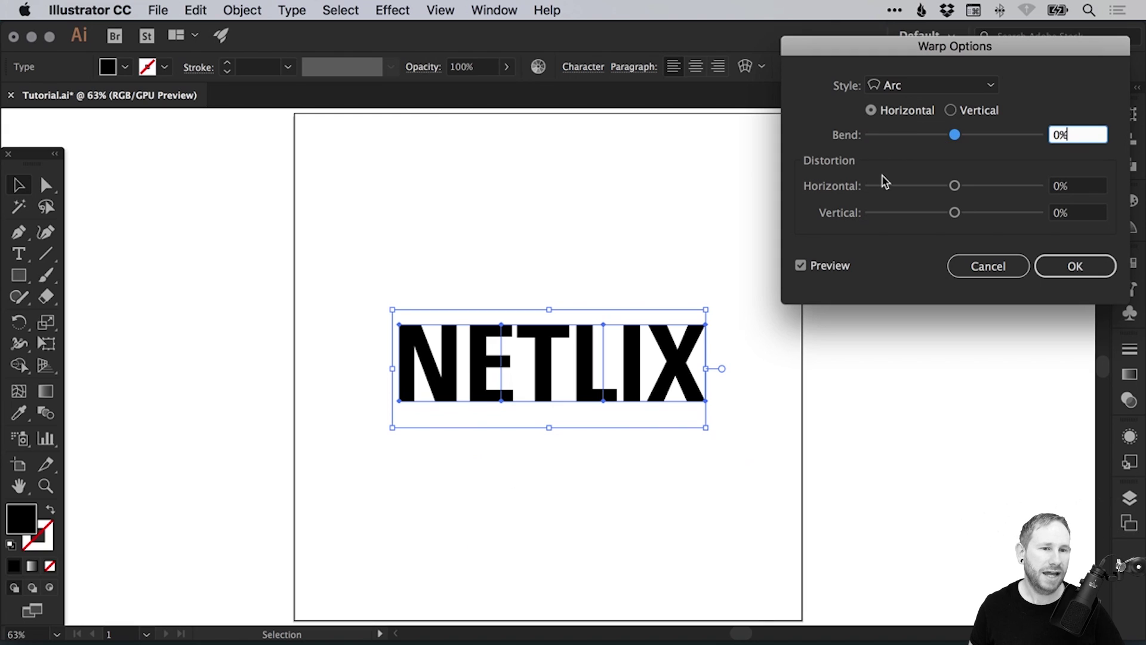
# Switch the Arc warp to Vertical, ending with horizontal distortion at 1% and vertical at -3%
pyautogui.click(950, 111)
pyautogui.moveTo(965, 138)
pyautogui.mouseDown()
pyautogui.moveTo(1069, 134)
pyautogui.moveTo(871, 139)
pyautogui.moveTo(955, 141)
pyautogui.mouseUp()
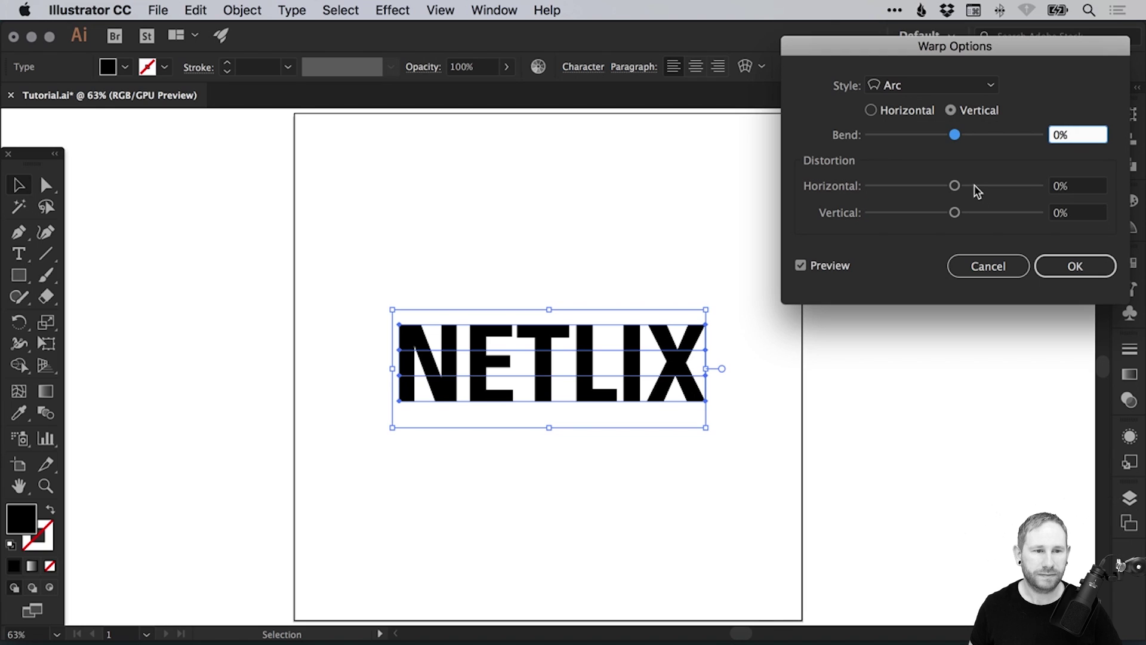
pyautogui.moveTo(975, 189); pyautogui.dragTo(911, 213)
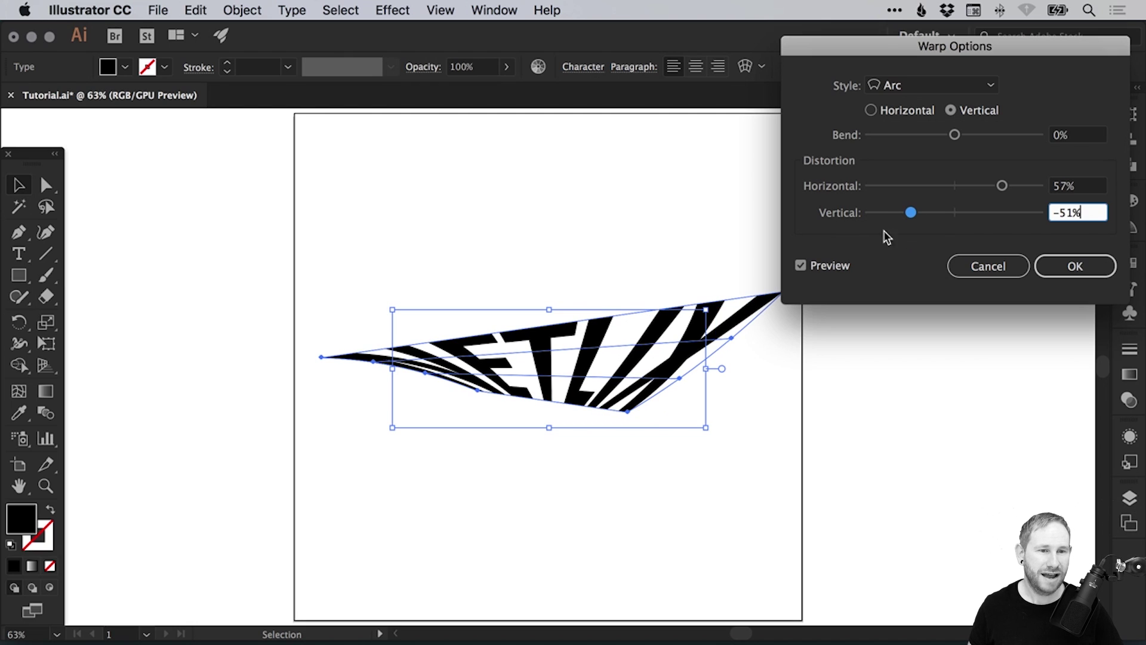
pyautogui.click(952, 212)
pyautogui.click(926, 86)
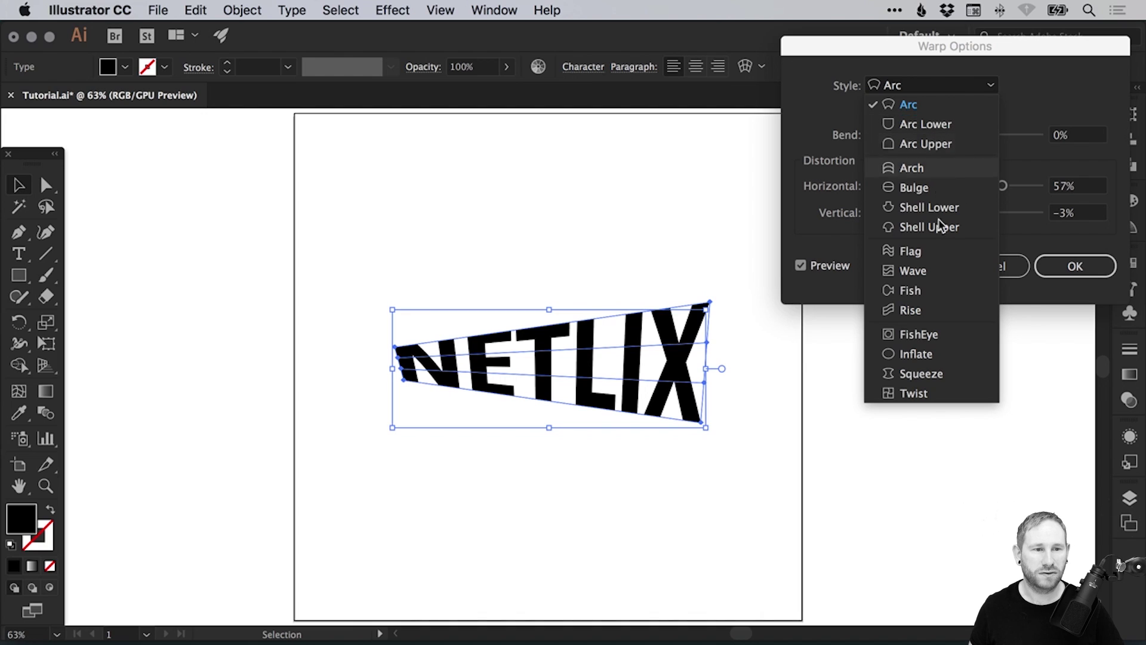
pyautogui.click(1039, 105)
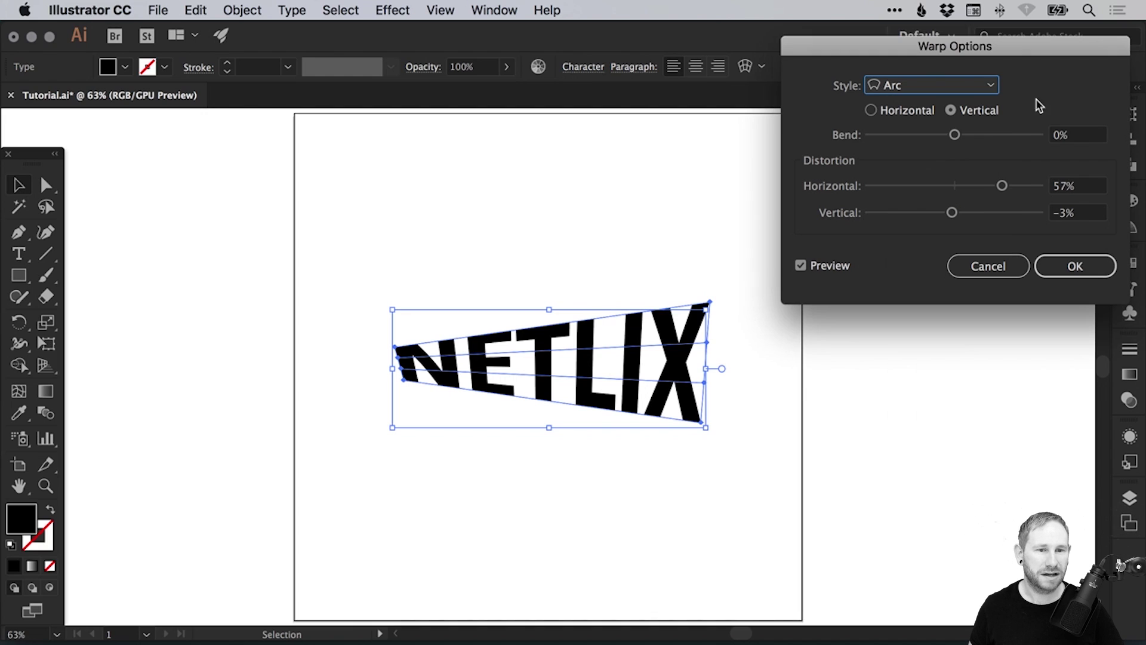
pyautogui.click(954, 186)
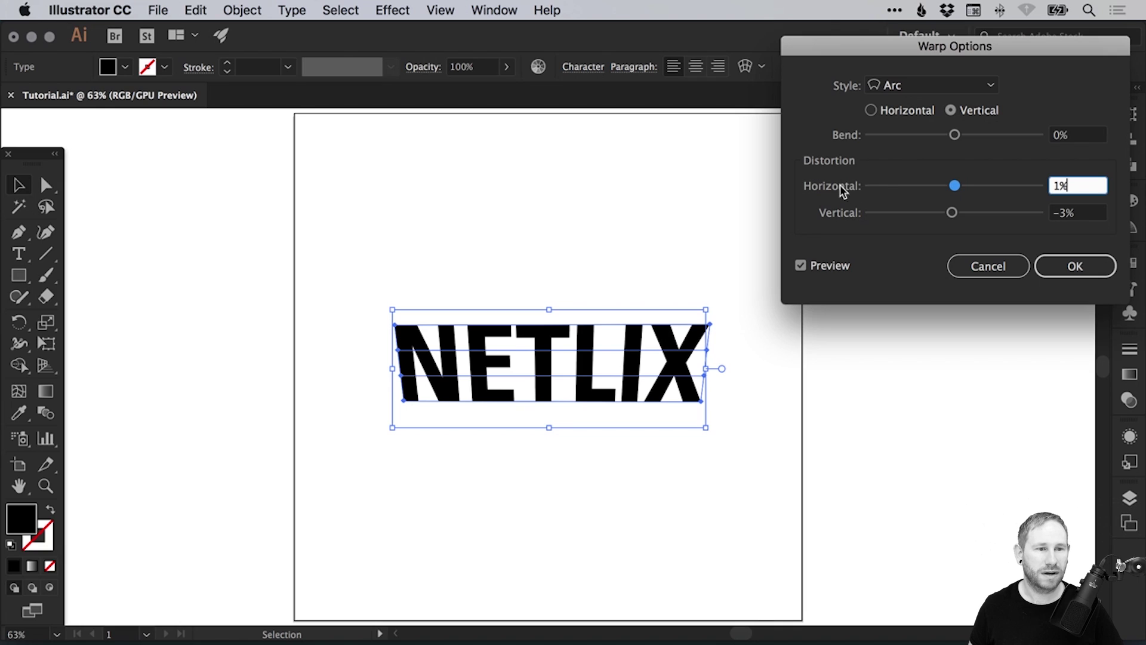
# Reset the warp Bend and both Distortion values to 0
pyautogui.click(1072, 136)
pyautogui.write('0')
pyautogui.press('Tab')
pyautogui.write('0')
pyautogui.press('Tab')
pyautogui.write('0')
pyautogui.press('Tab')
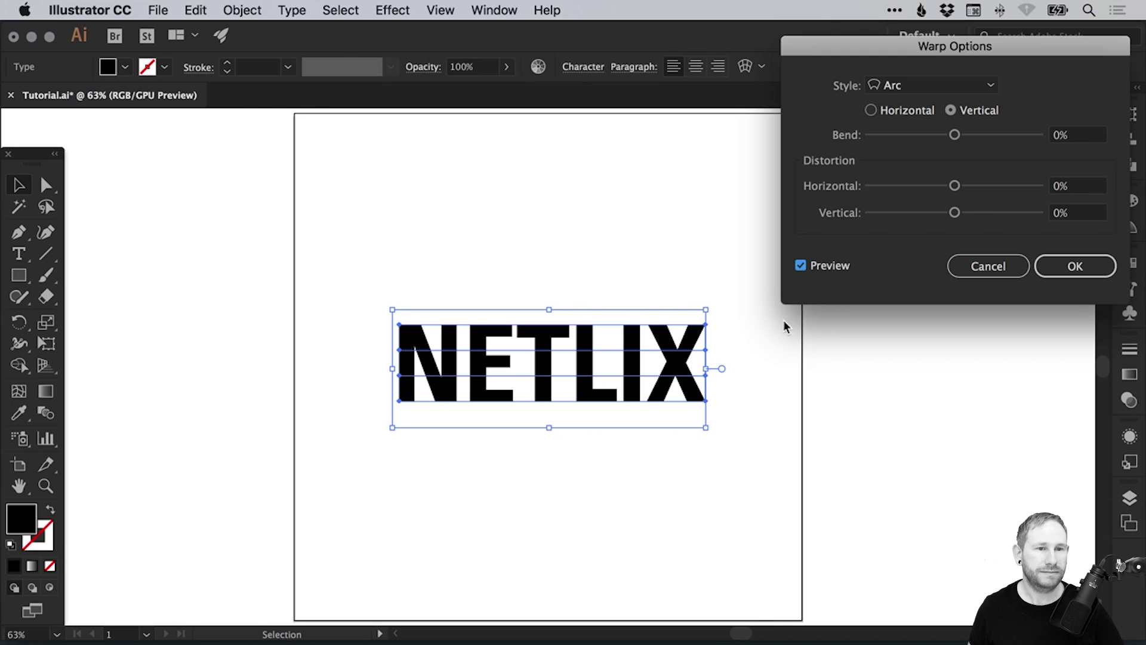
# Choose the Arc Lower style in Horizontal orientation with Bend at -10%
pyautogui.click(930, 86)
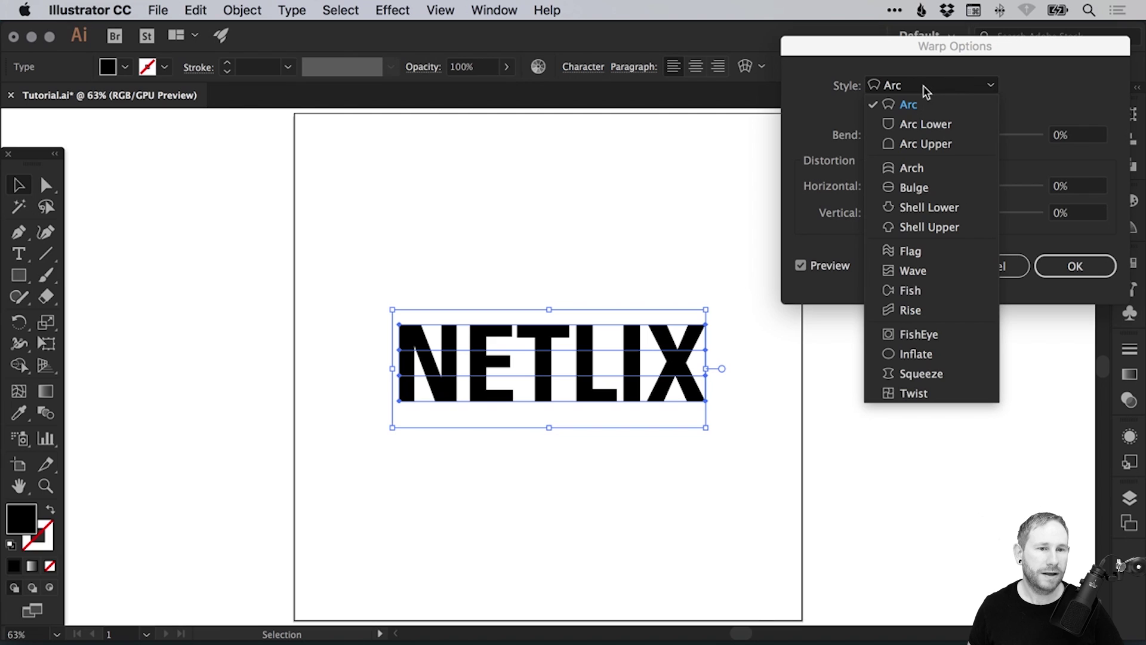
pyautogui.click(918, 125)
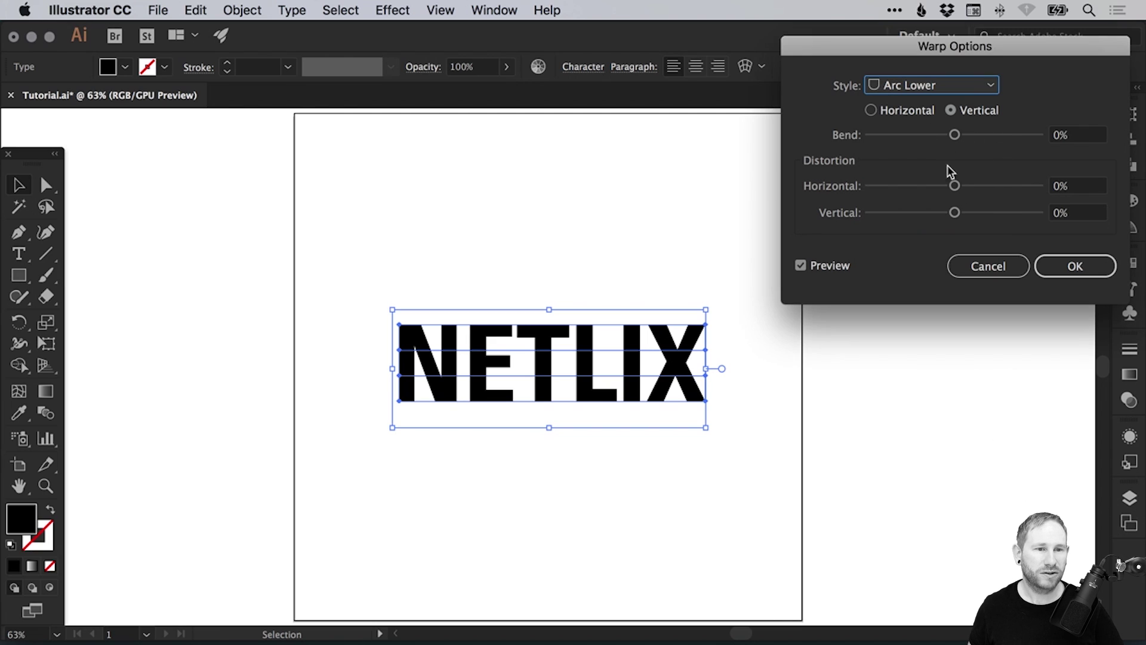
pyautogui.click(800, 265)
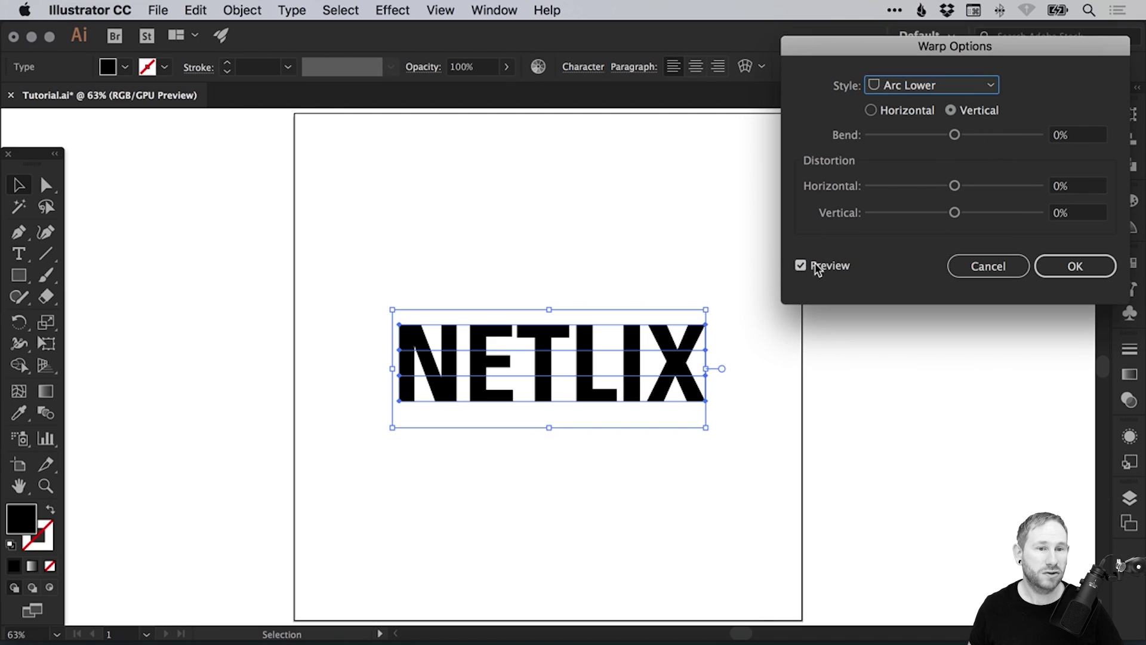
pyautogui.click(871, 110)
pyautogui.click(950, 110)
pyautogui.moveTo(983, 137); pyautogui.dragTo(955, 136)
pyautogui.click(871, 110)
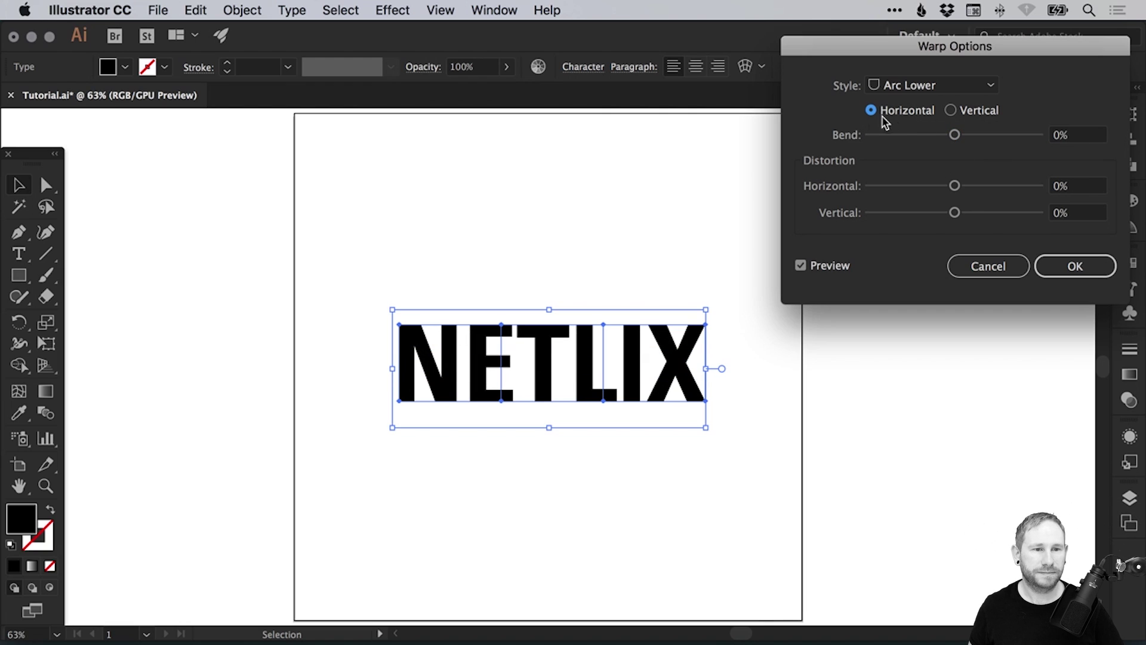
pyautogui.moveTo(971, 142); pyautogui.dragTo(990, 140)
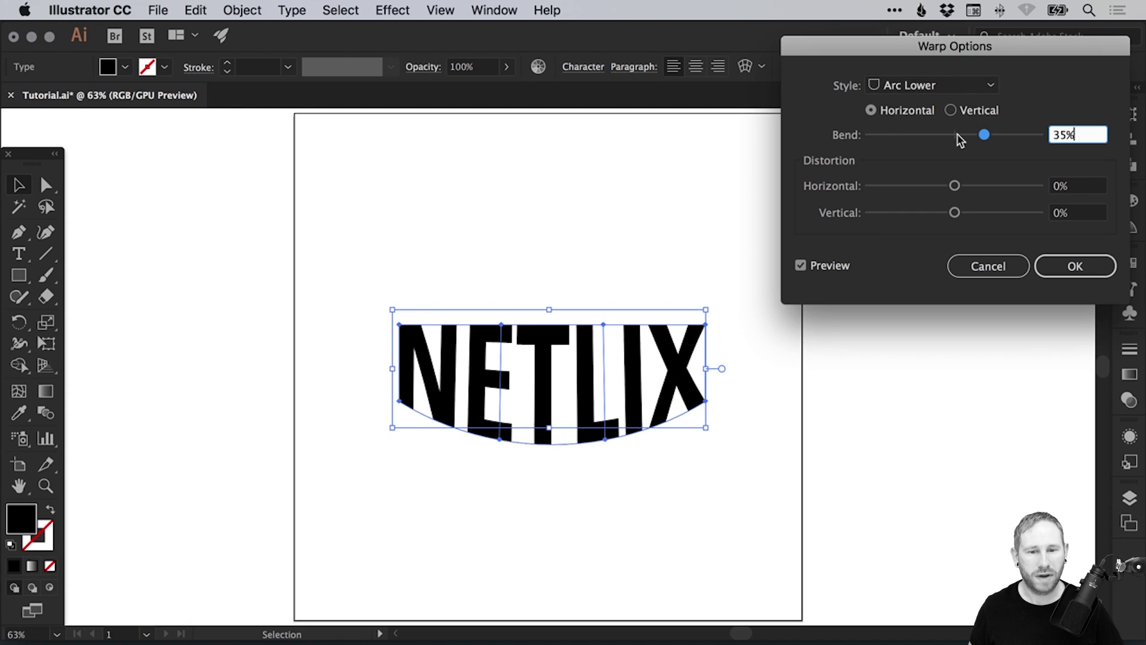
pyautogui.moveTo(959, 140)
pyautogui.mouseDown()
pyautogui.moveTo(918, 139)
pyautogui.moveTo(947, 136)
pyautogui.mouseUp()
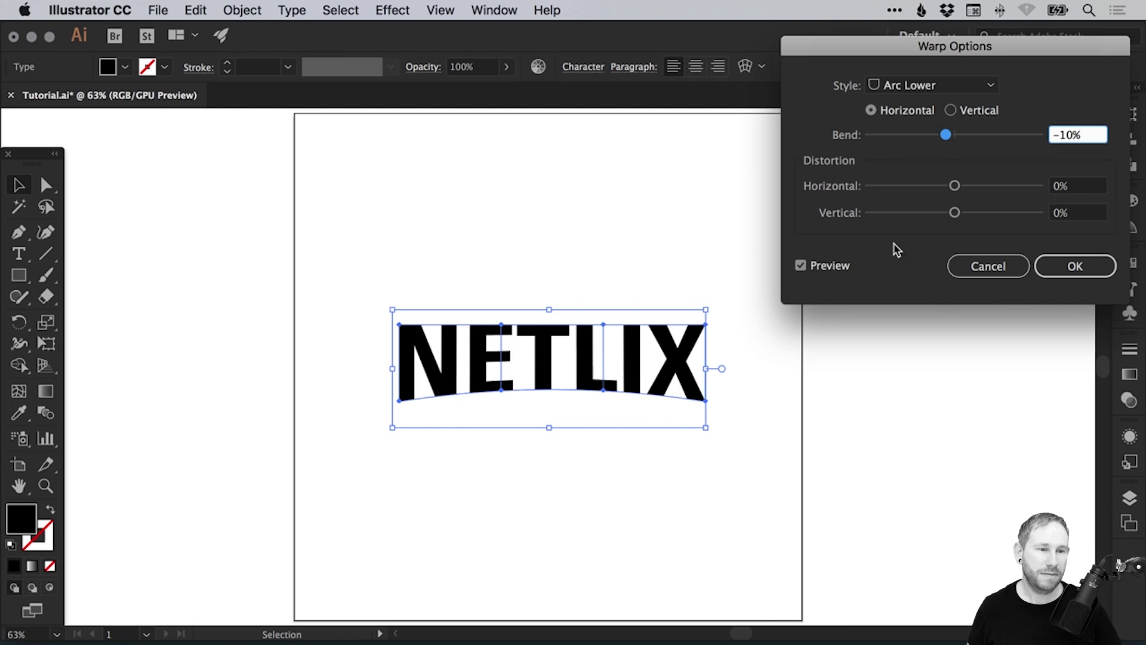
# Apply the Arc Lower warp and check the envelope in Appearance and Outline view before returning to Preview
pyautogui.click(1082, 267)
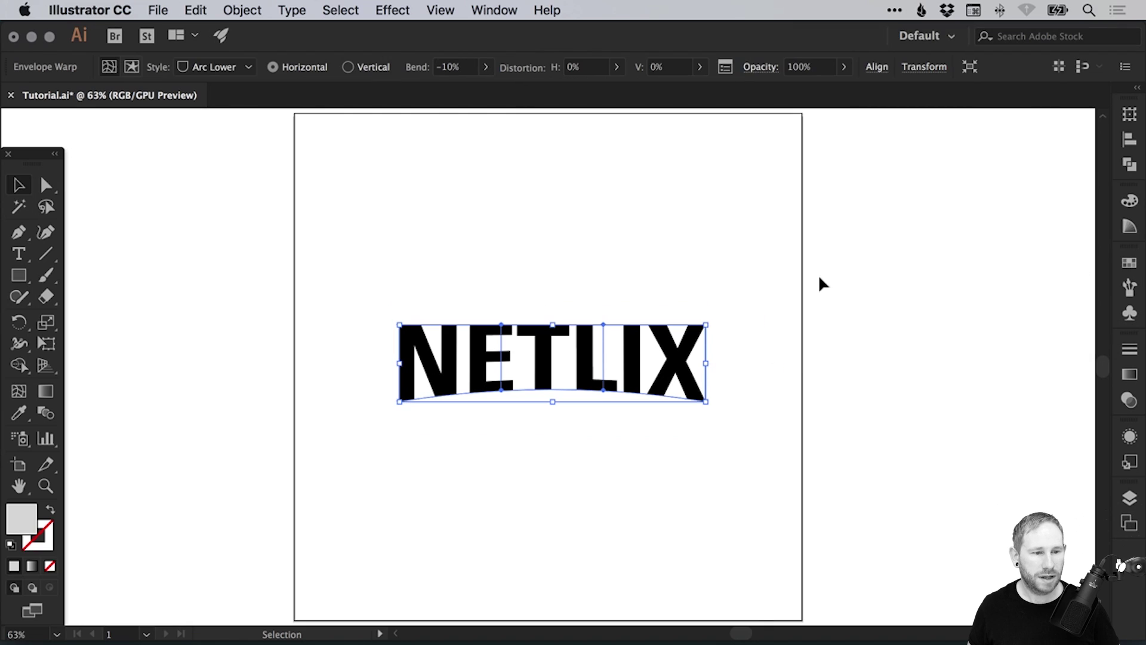
pyautogui.click(1129, 436)
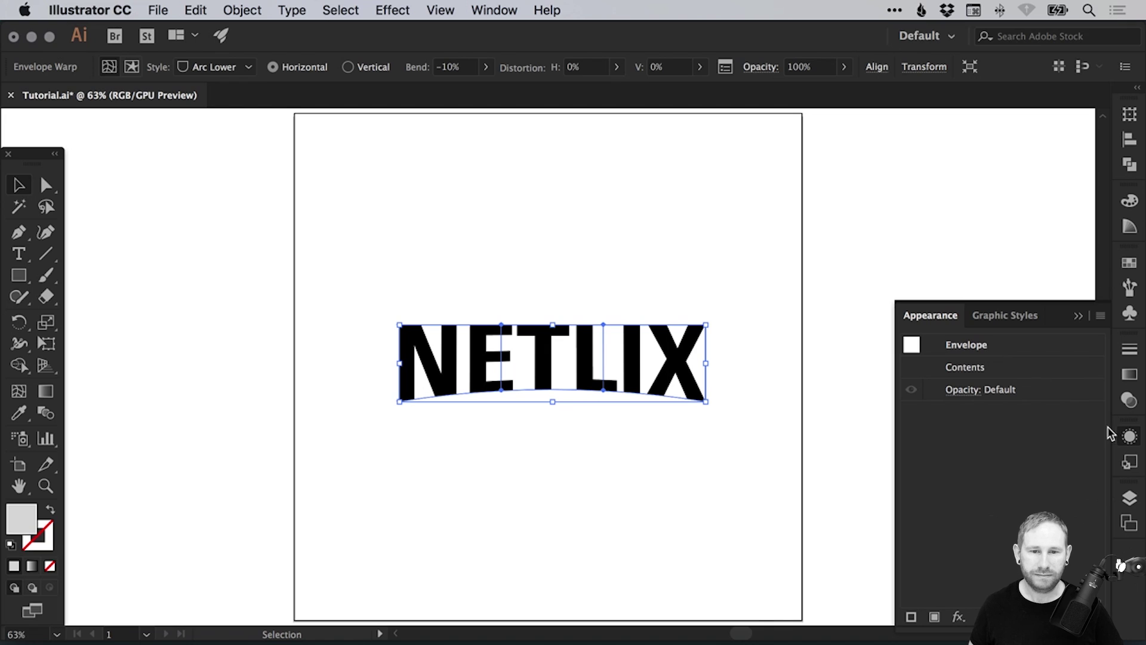
pyautogui.click(1129, 437)
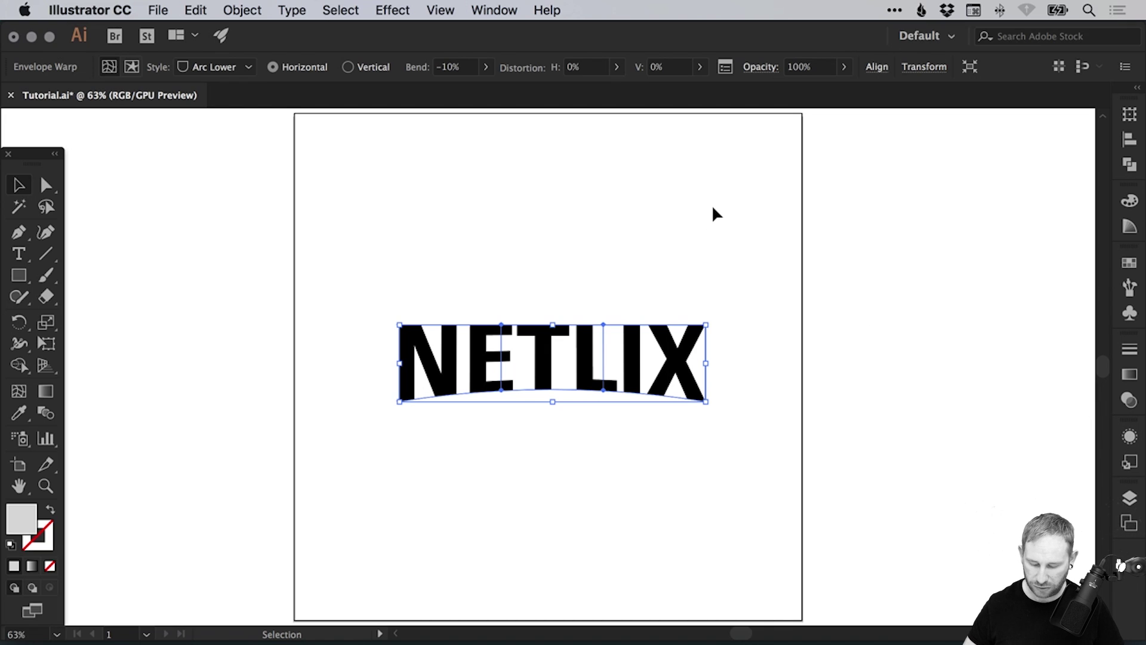
pyautogui.press('super+y')
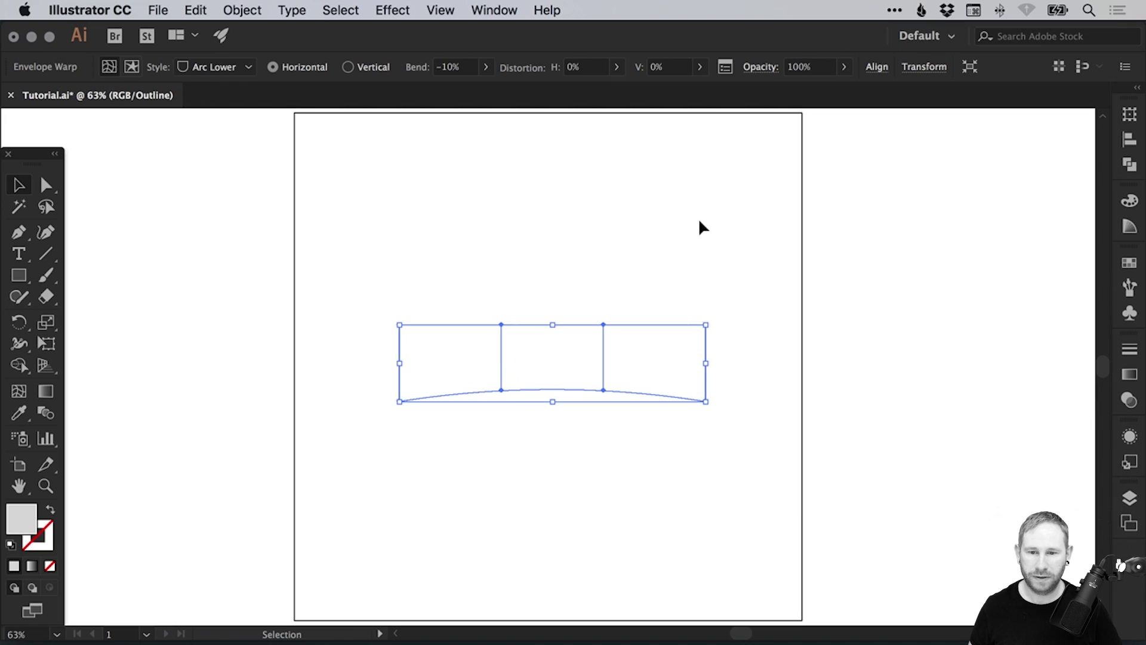
pyautogui.click(700, 220)
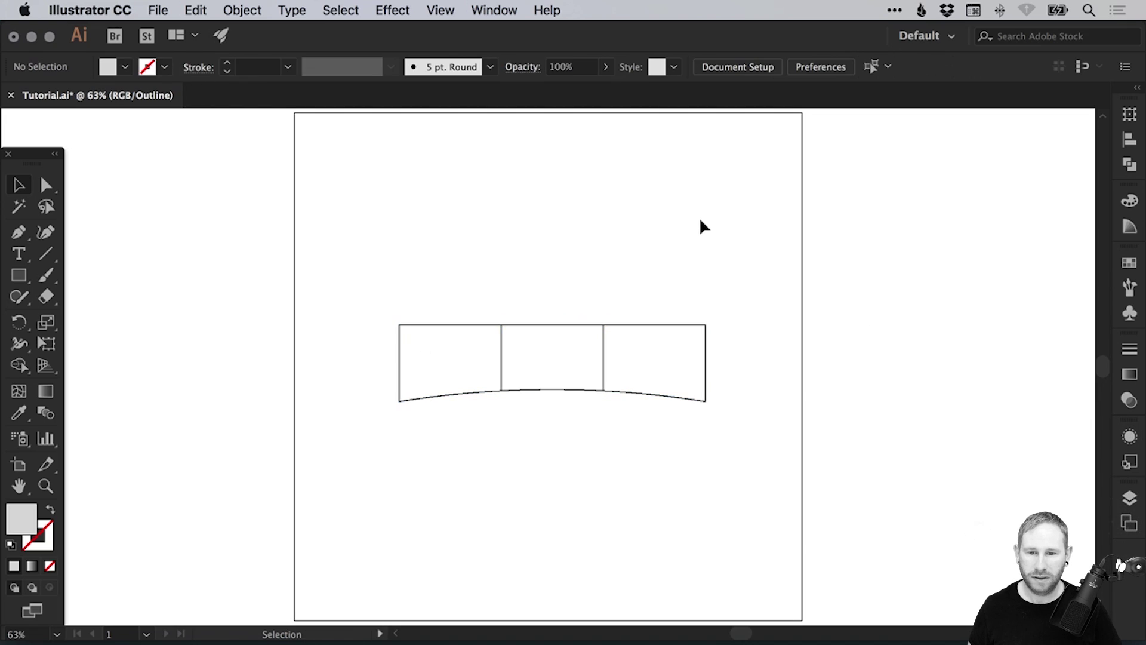
pyautogui.click(501, 367)
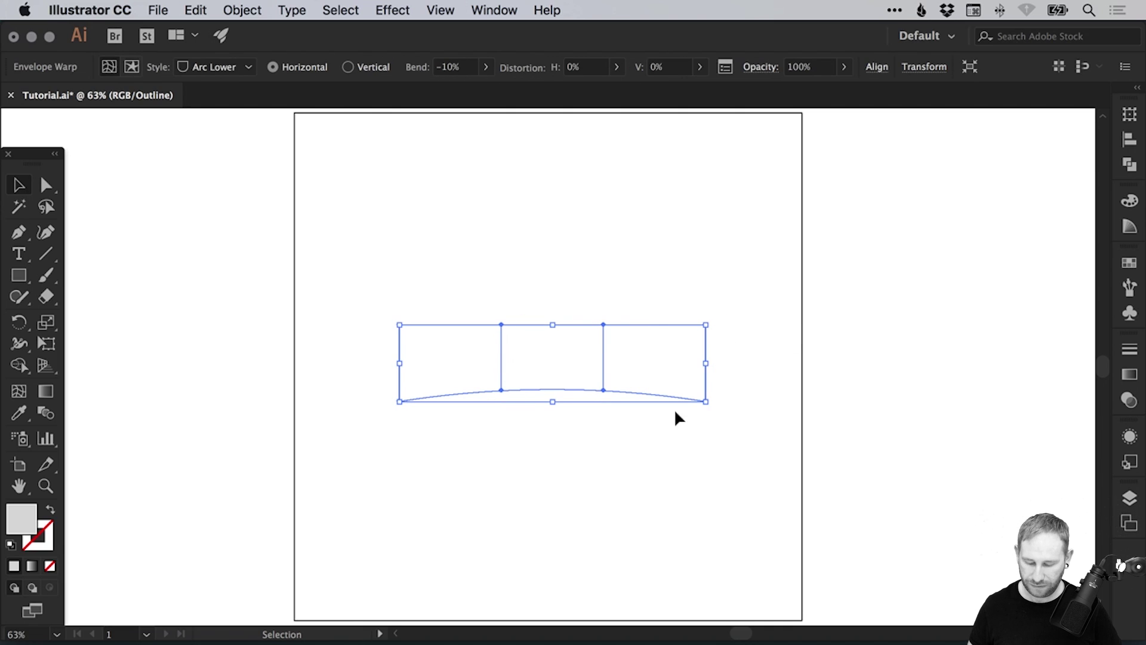
pyautogui.press('a')
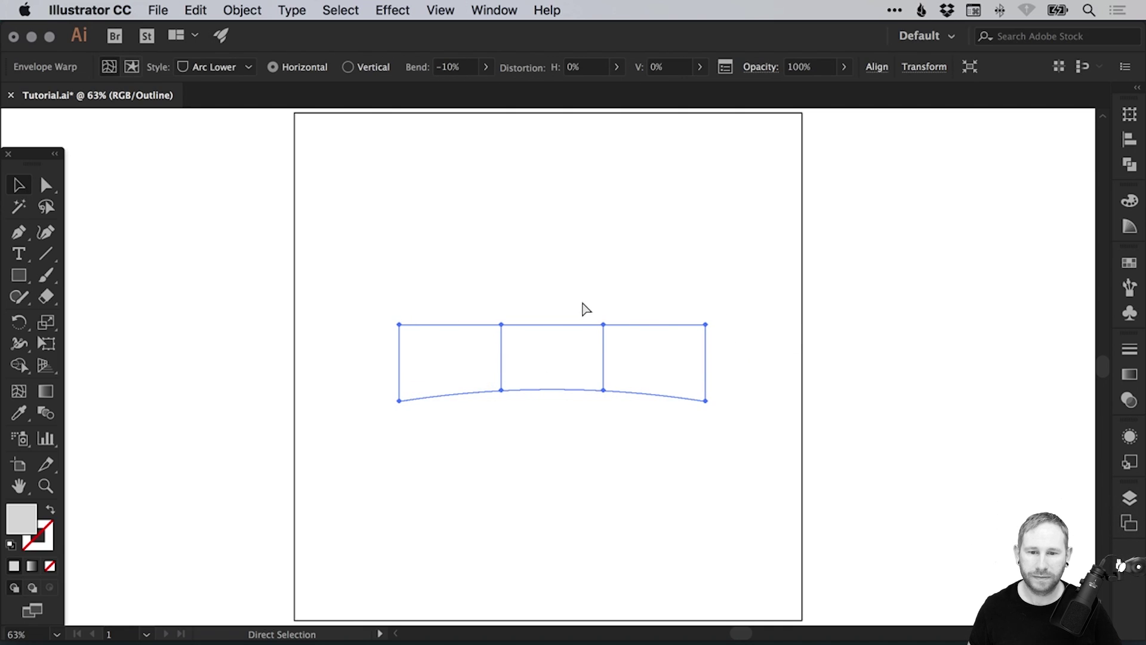
pyautogui.press('super+y')
pyautogui.press('v')
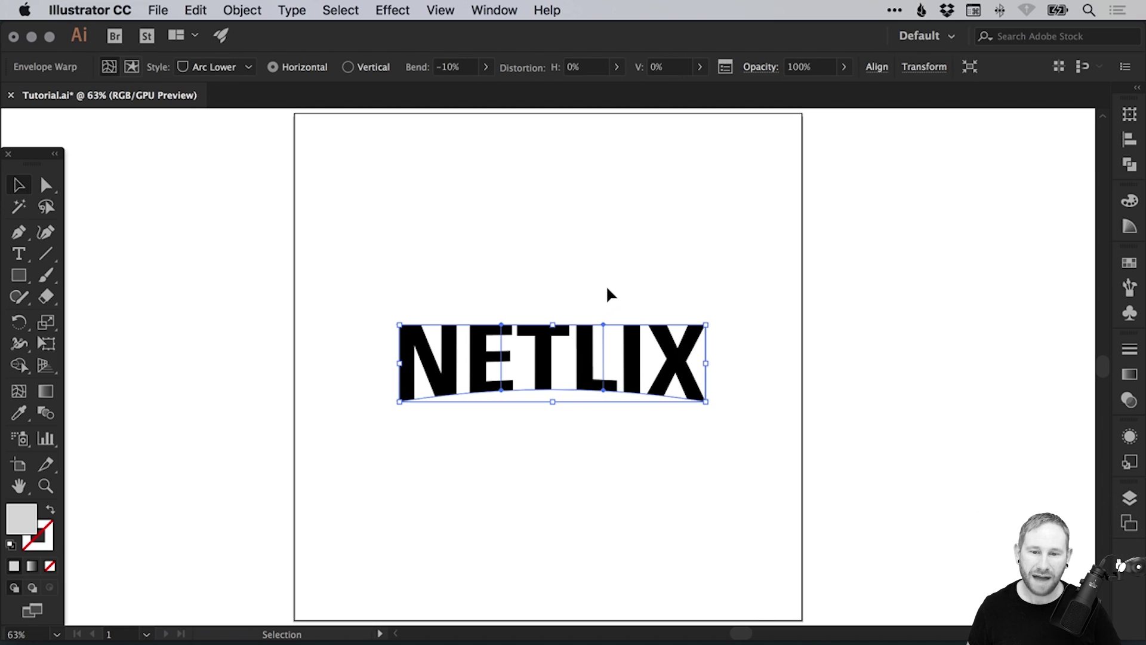
pyautogui.doubleClick(544, 363)
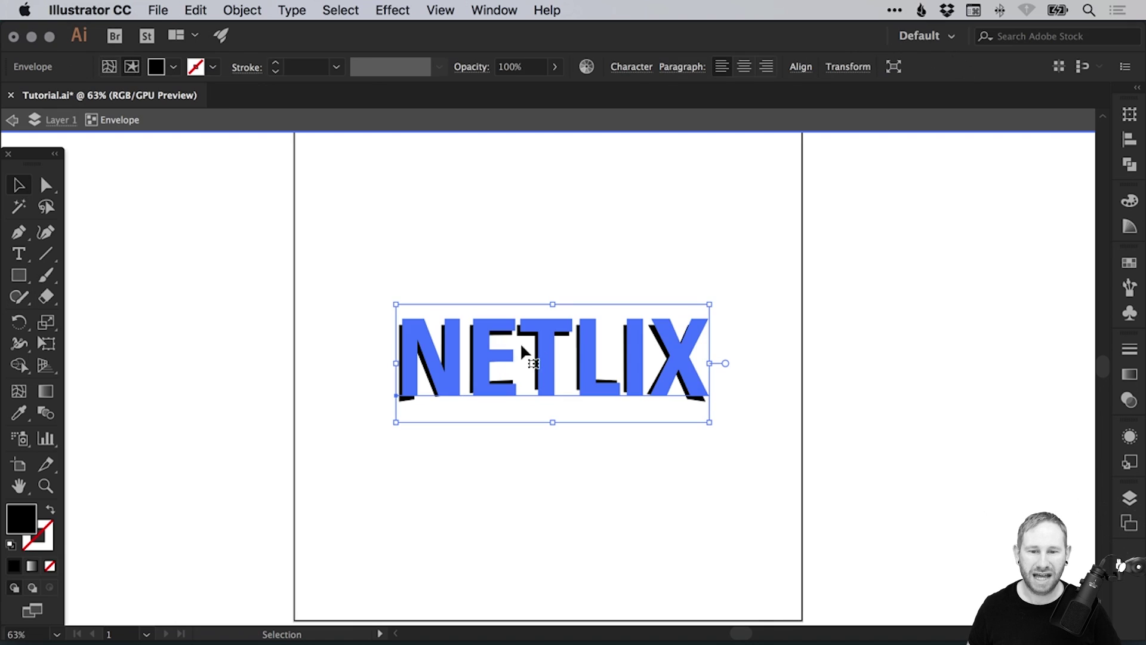
pyautogui.doubleClick(563, 361)
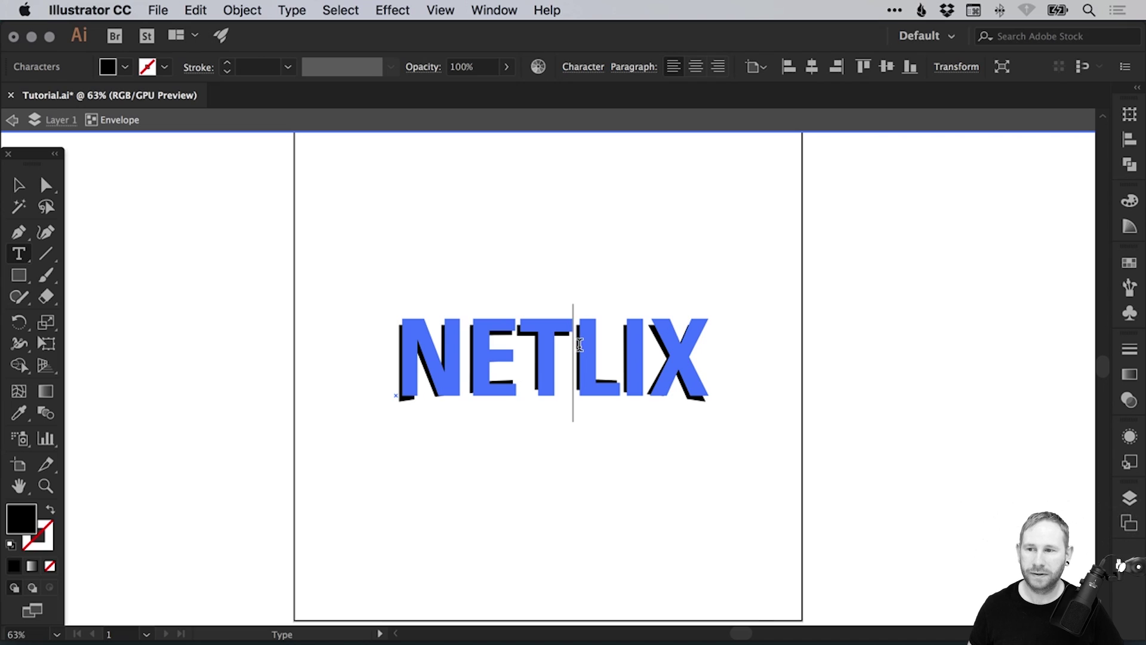
pyautogui.write('F')
pyautogui.click(12, 182)
pyautogui.click(599, 339)
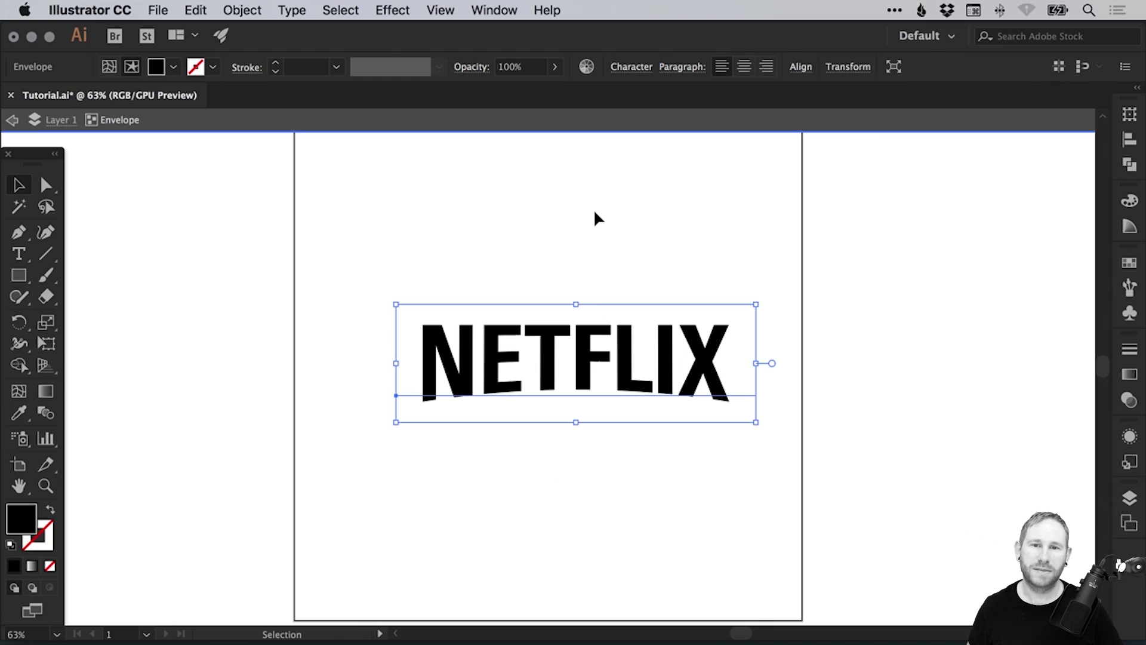
pyautogui.hotkey('ctrl', 'z')
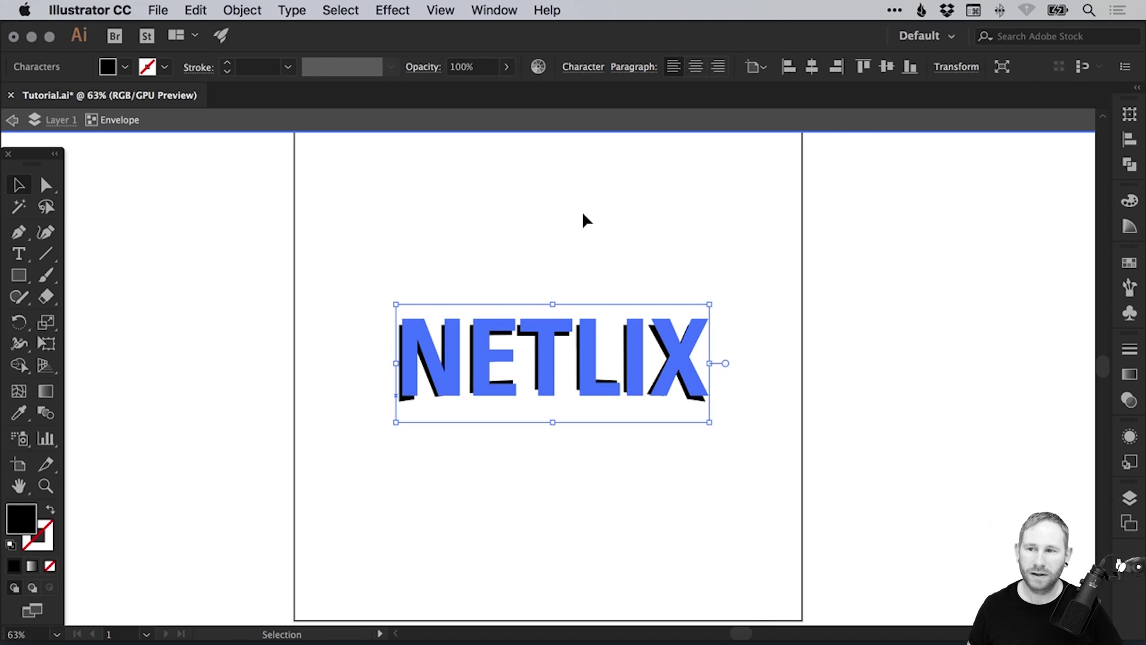
pyautogui.click(567, 216)
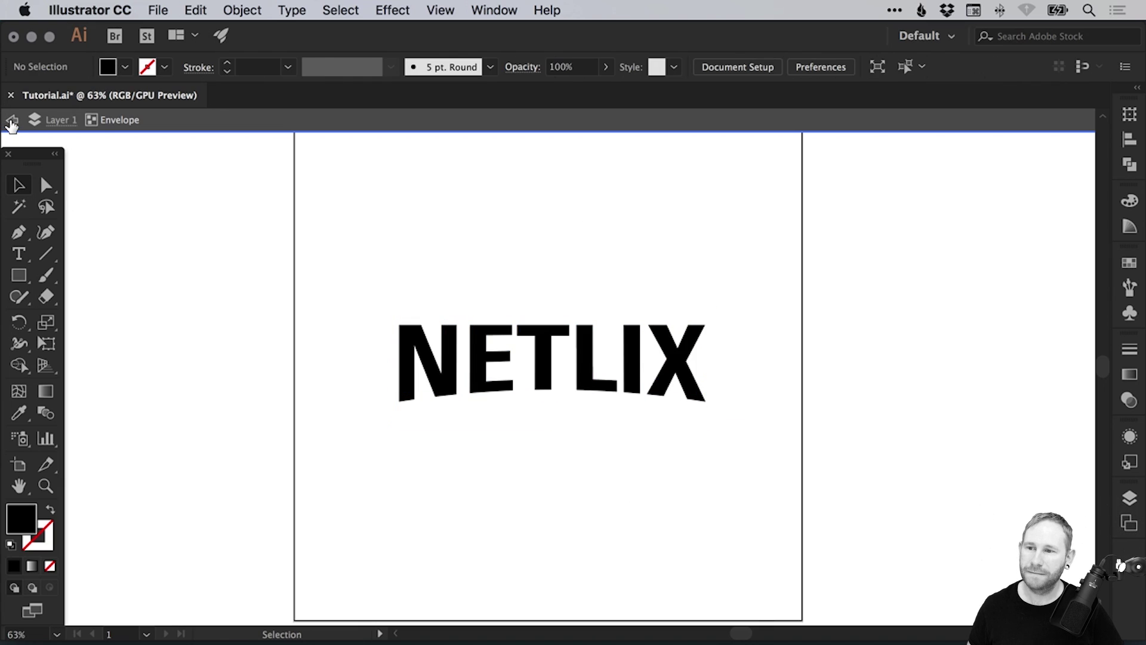
pyautogui.click(12, 123)
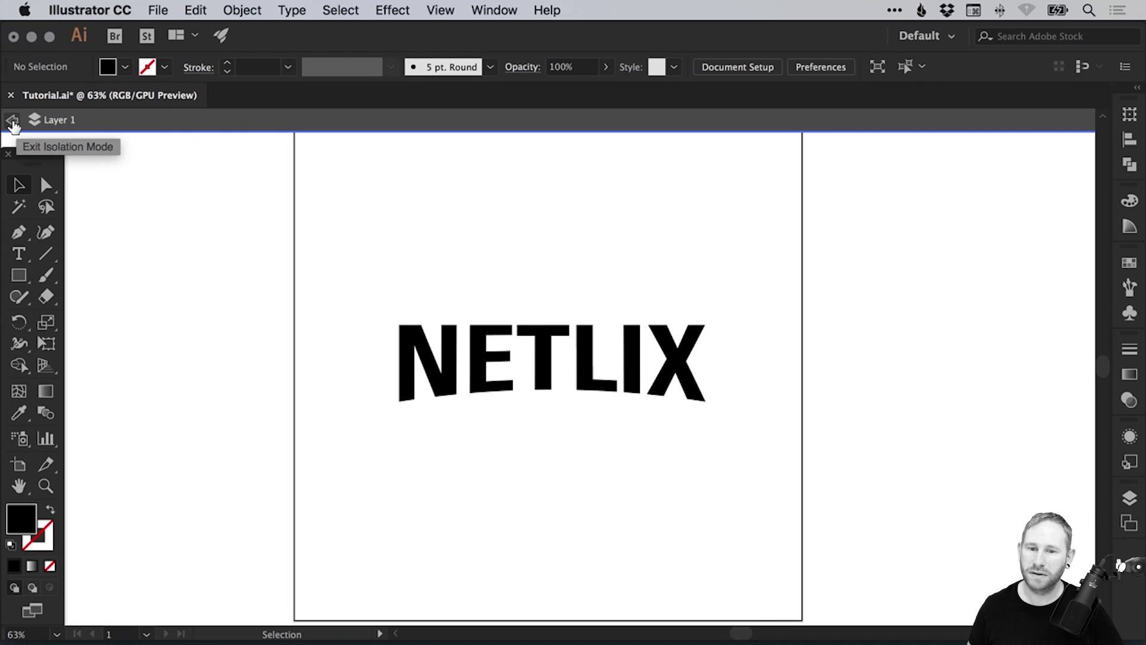
pyautogui.click(12, 122)
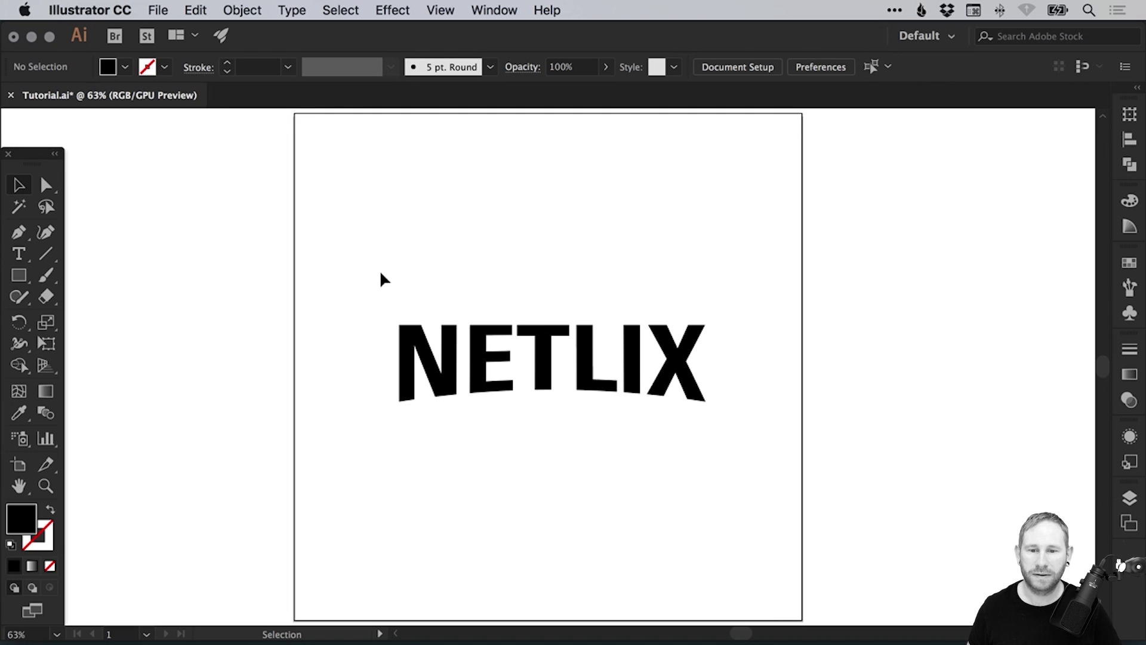
pyautogui.click(546, 367)
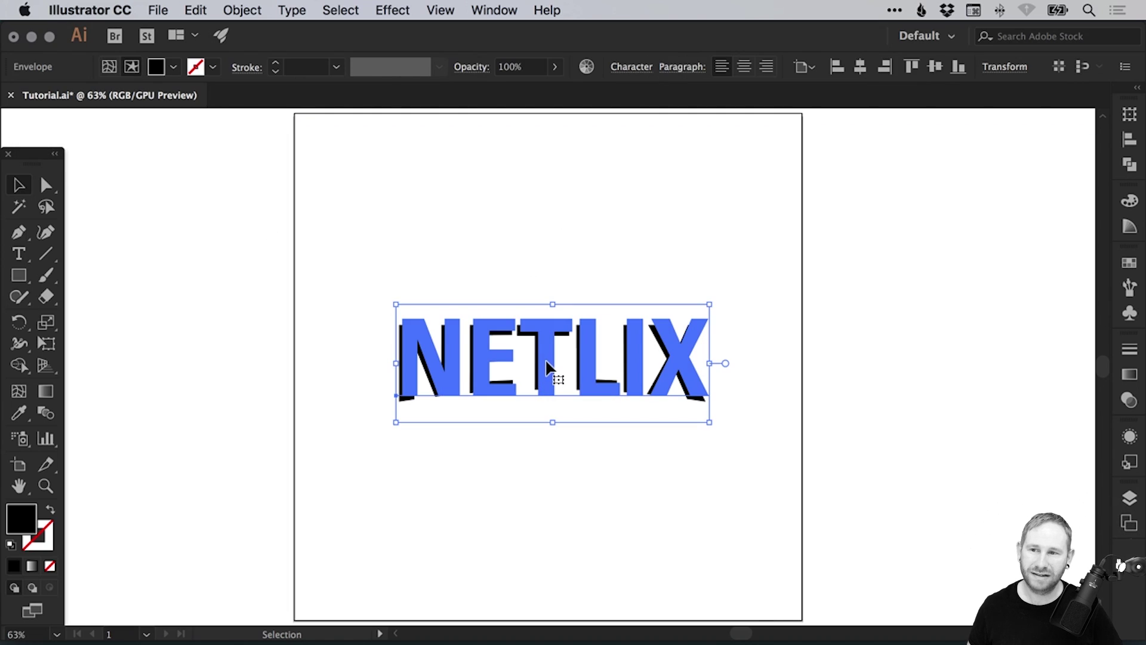
pyautogui.click(110, 67)
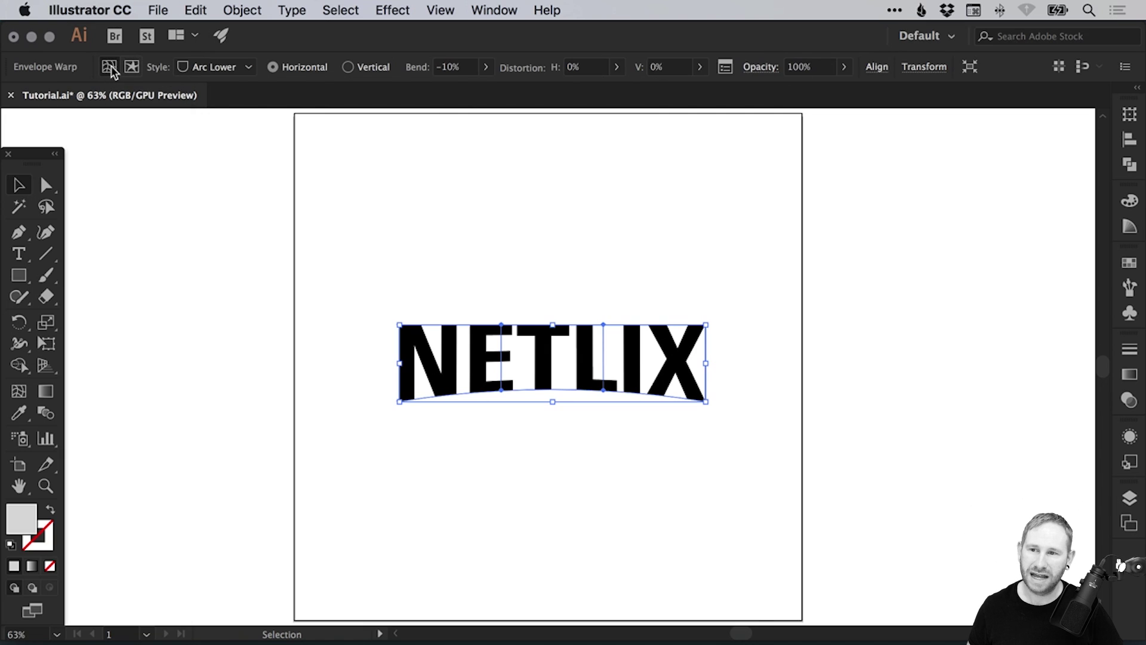
pyautogui.click(131, 67)
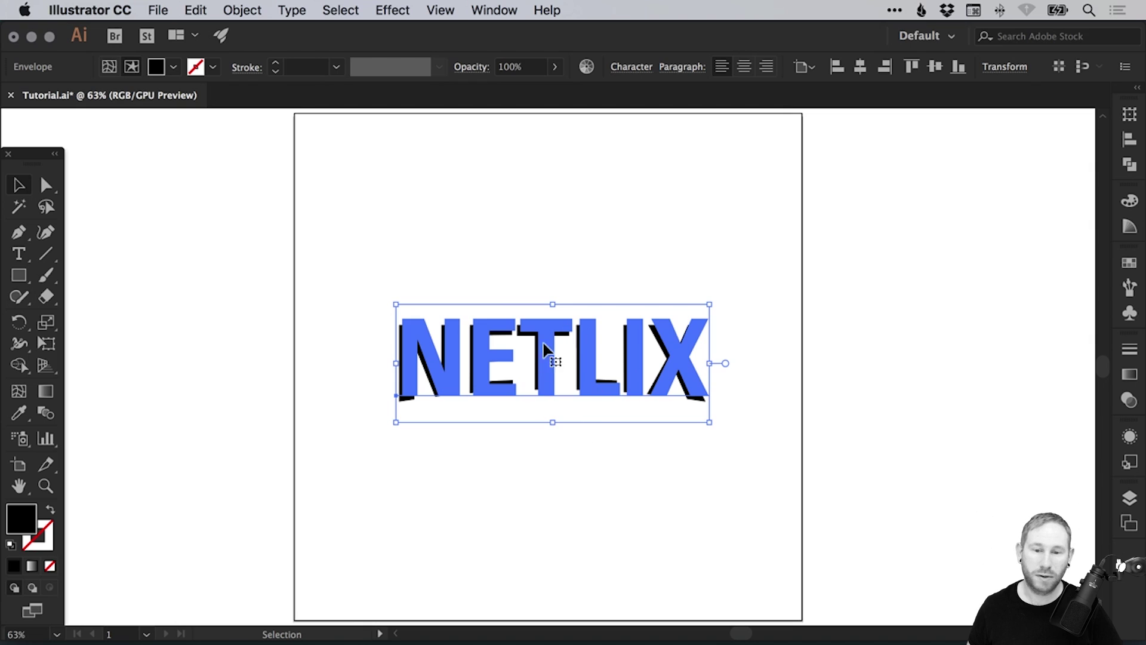
pyautogui.click(109, 67)
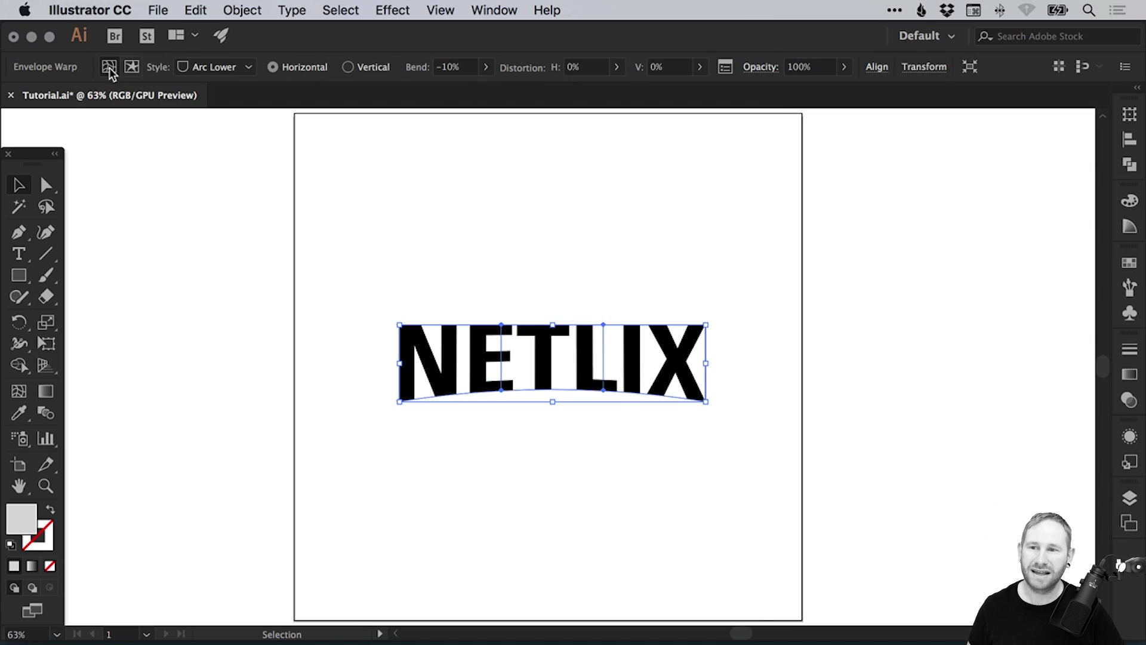
pyautogui.click(248, 68)
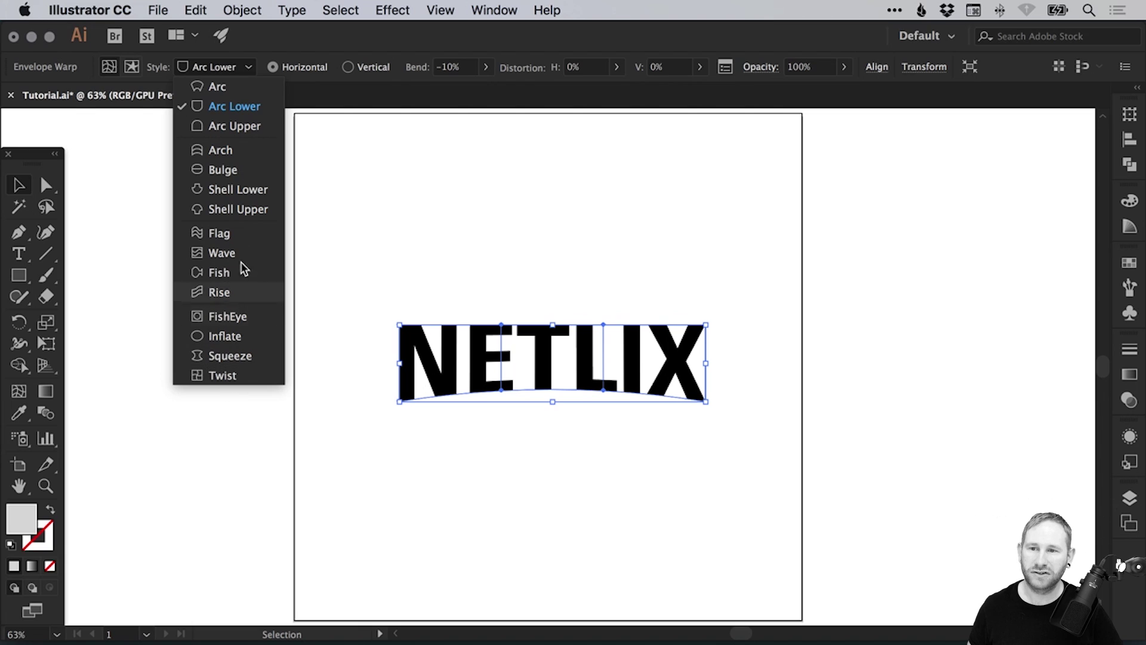
pyautogui.click(292, 76)
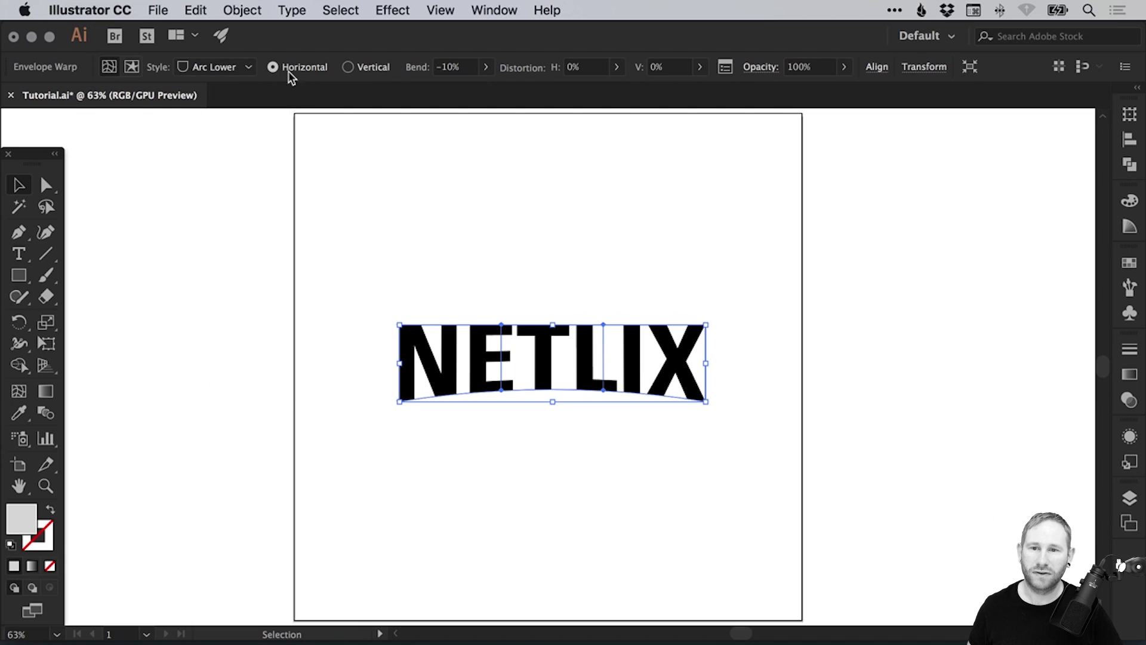
pyautogui.click(486, 68)
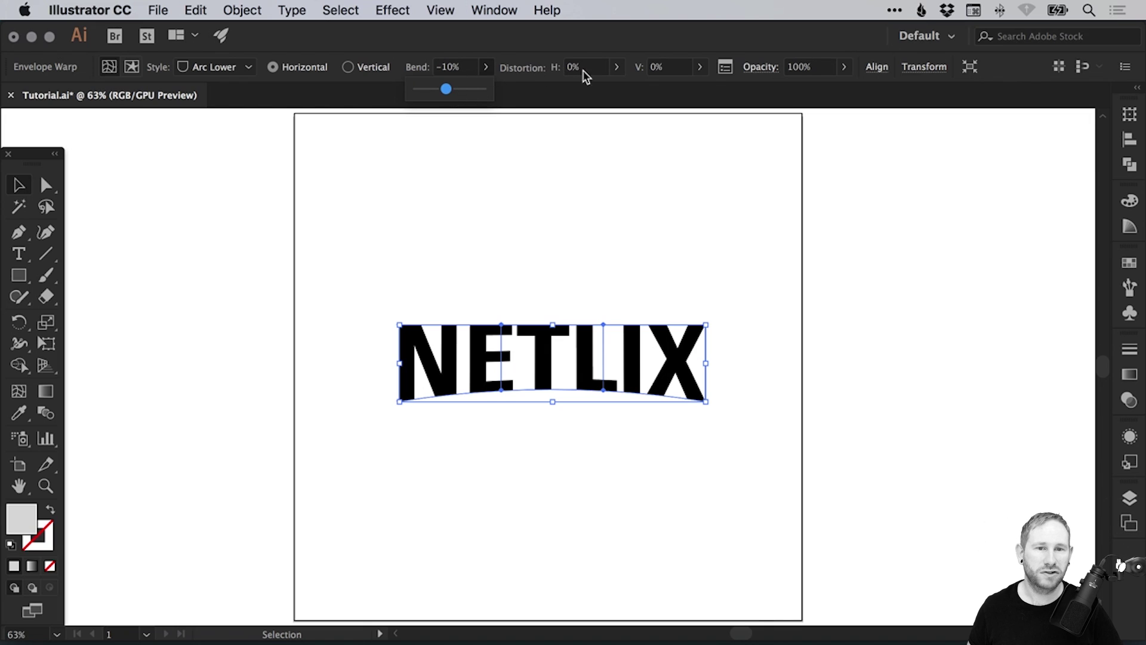
pyautogui.click(726, 68)
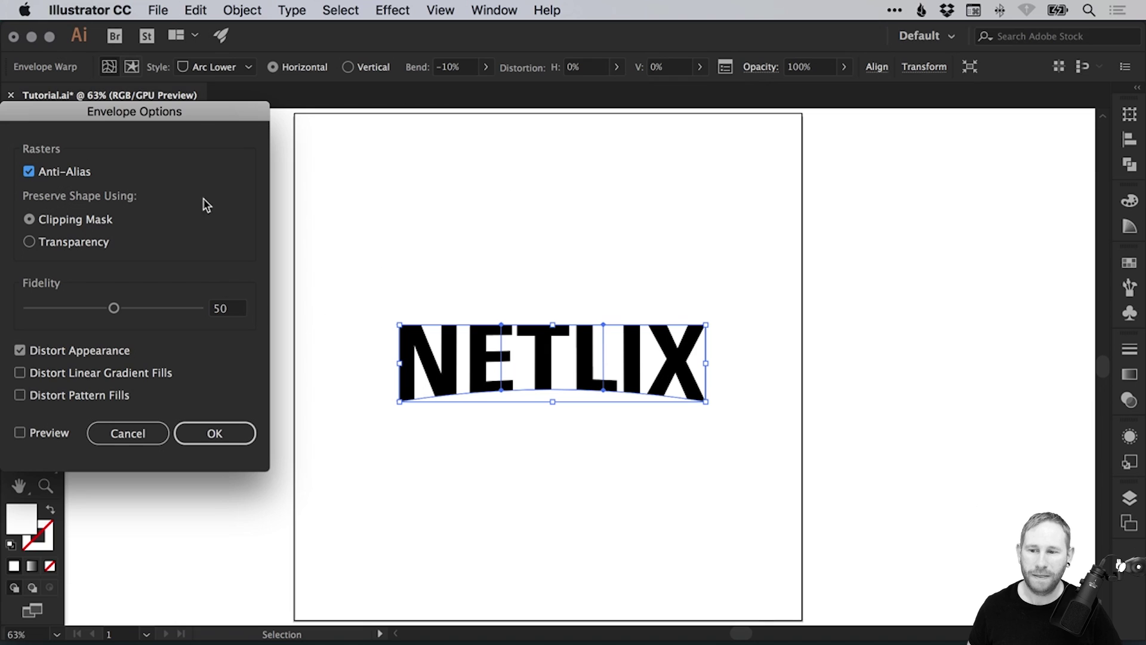
pyautogui.moveTo(192, 113); pyautogui.dragTo(266, 115)
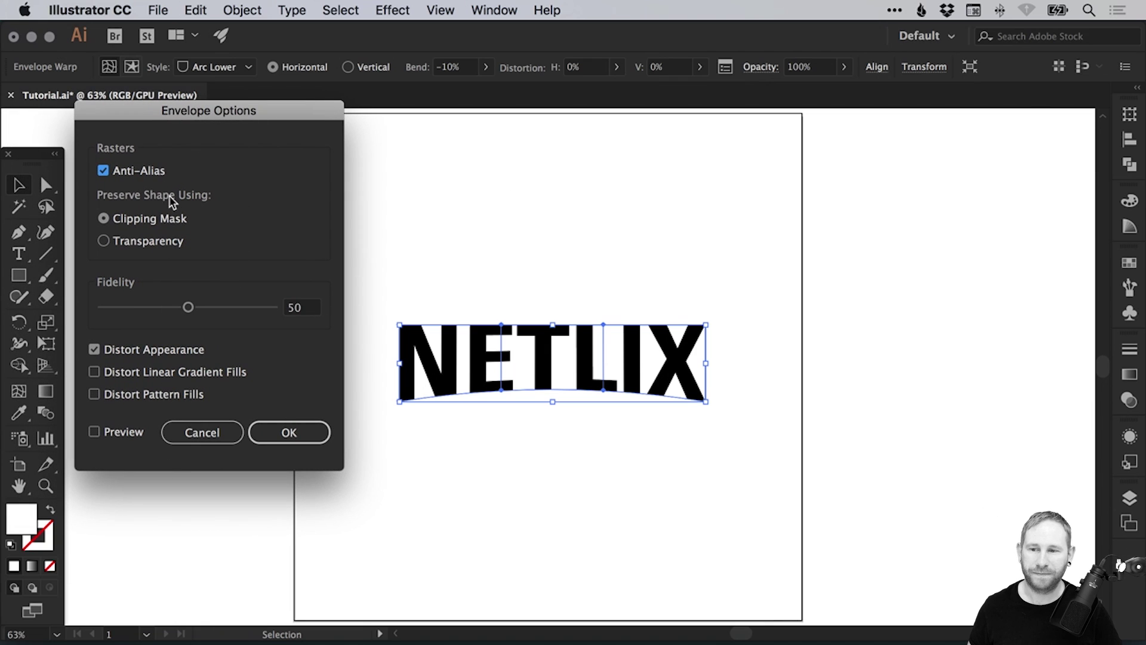
# Reselect the warped NETLIX envelope and switch to editing its text contents
pyautogui.click(201, 433)
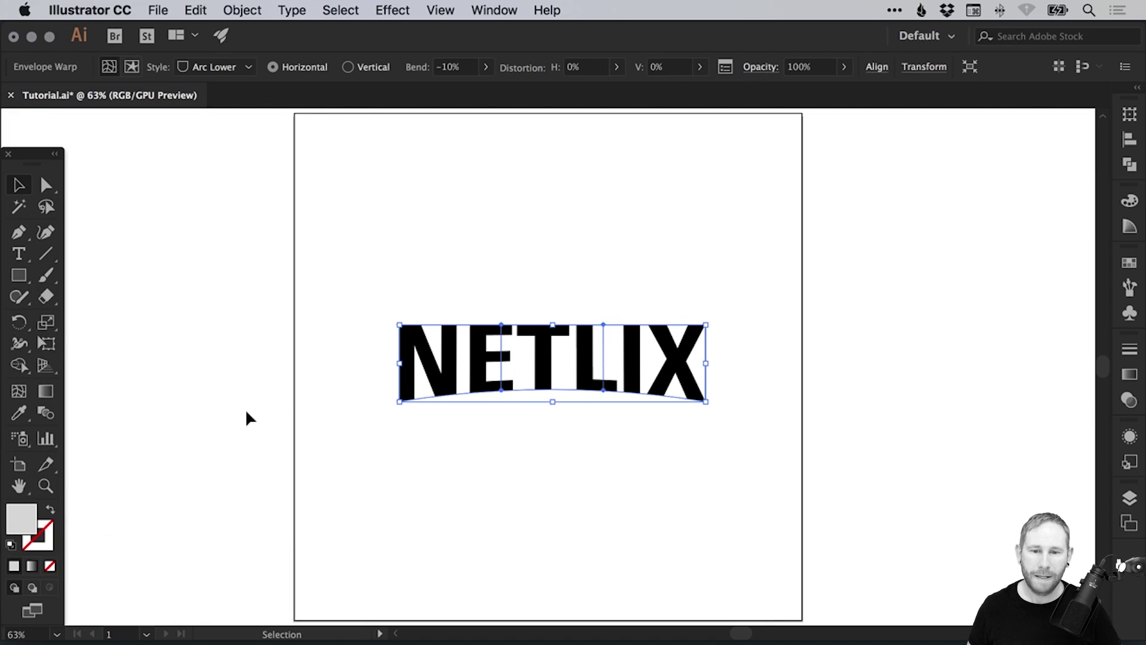
pyautogui.click(627, 262)
pyautogui.click(529, 353)
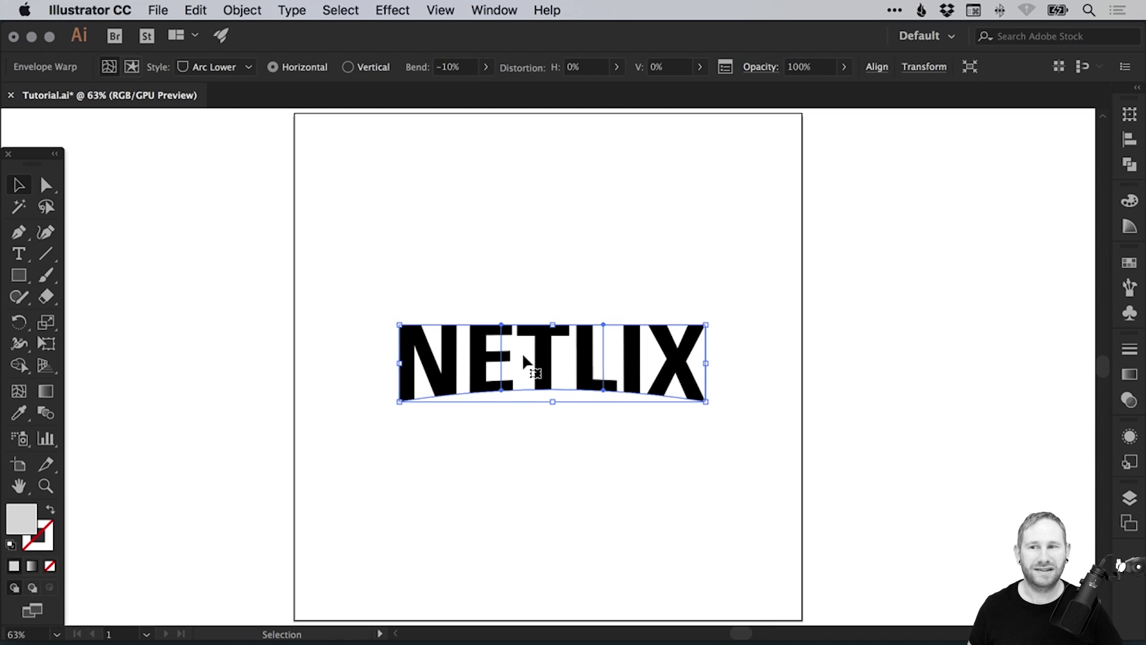
pyautogui.click(132, 67)
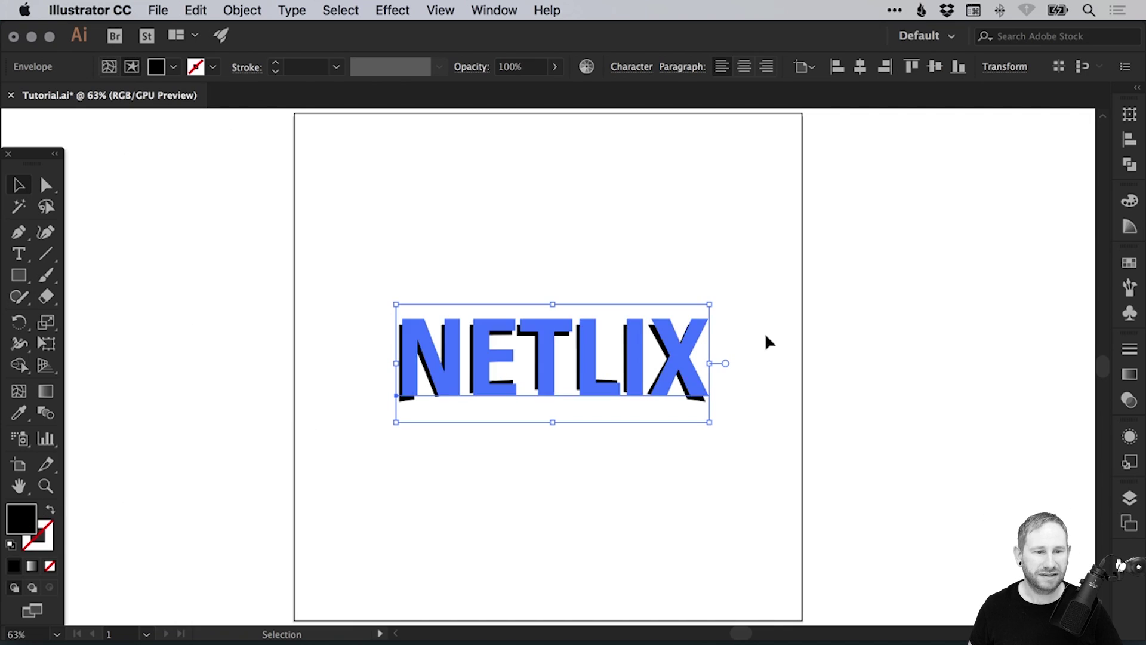
# Fill the text with CMYK Red, made global and set to R224 G6 B23
pyautogui.click(1126, 264)
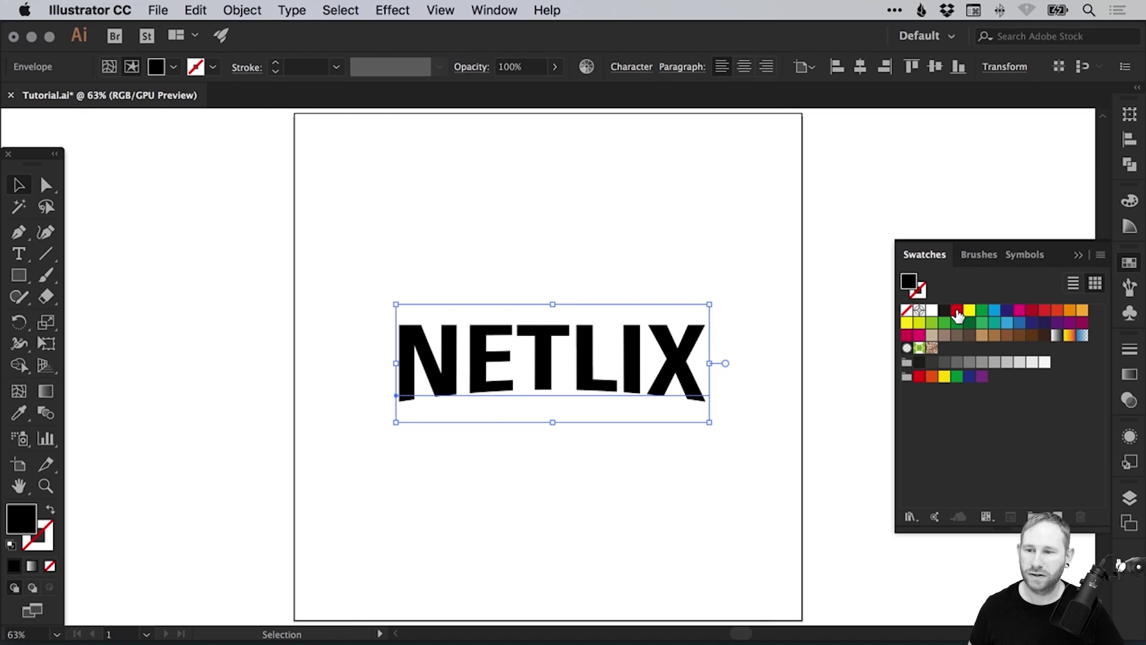
pyautogui.doubleClick(956, 311)
pyautogui.click(55, 364)
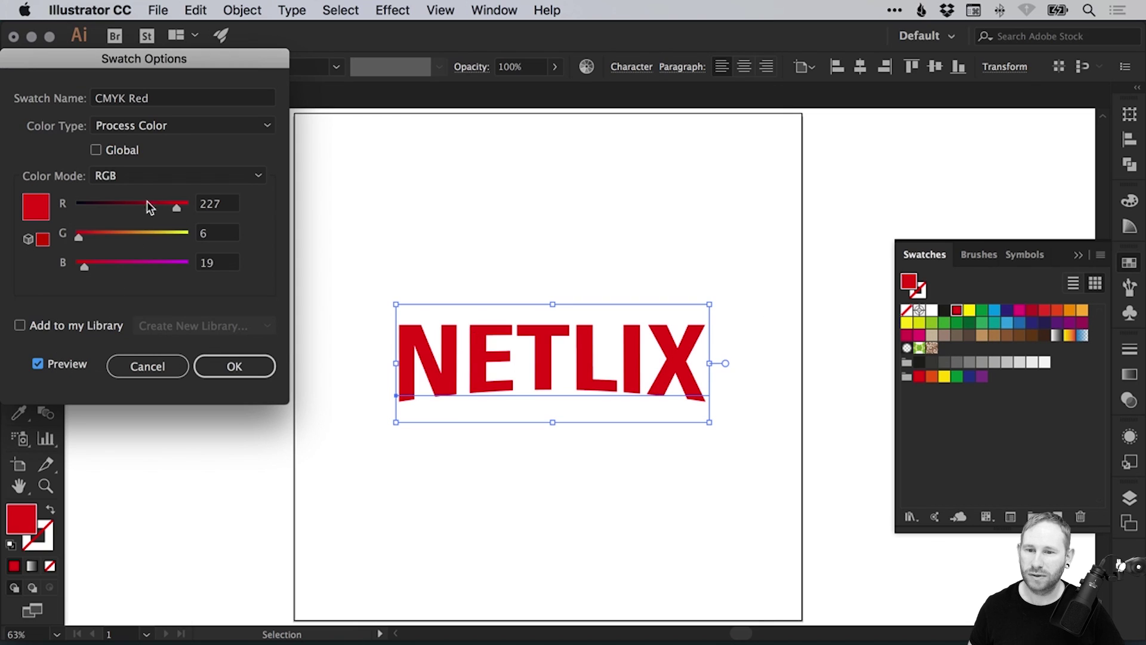
pyautogui.click(129, 152)
pyautogui.moveTo(177, 208)
pyautogui.mouseDown()
pyautogui.moveTo(147, 209)
pyautogui.moveTo(172, 210)
pyautogui.mouseUp()
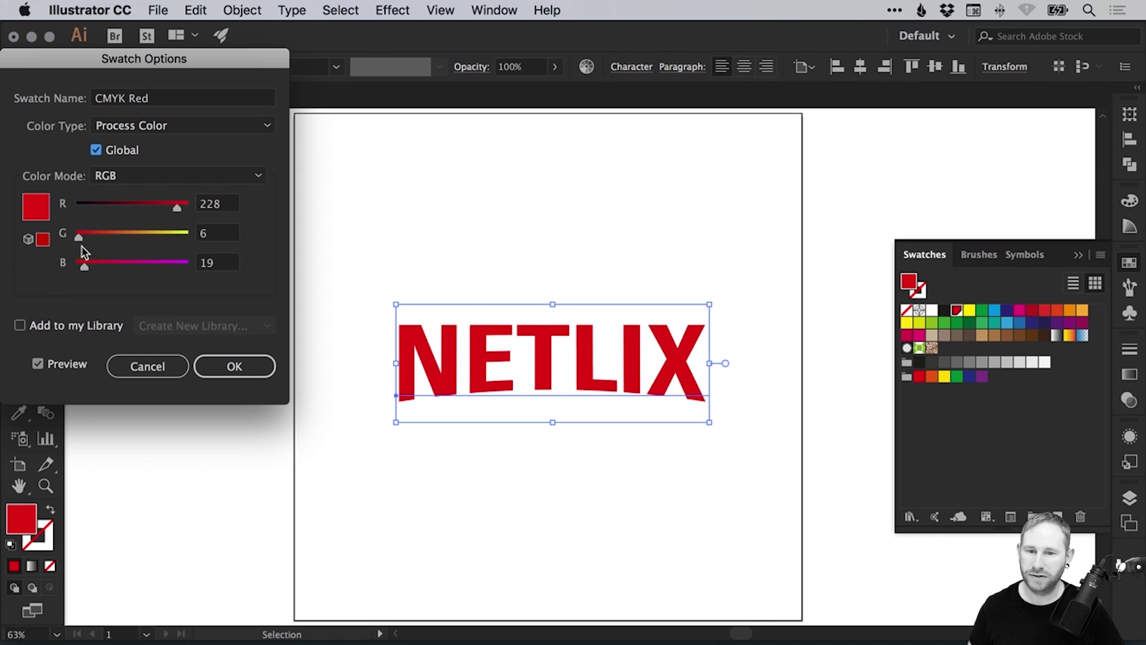
pyautogui.moveTo(84, 265); pyautogui.dragTo(87, 265)
pyautogui.moveTo(177, 207); pyautogui.dragTo(174, 208)
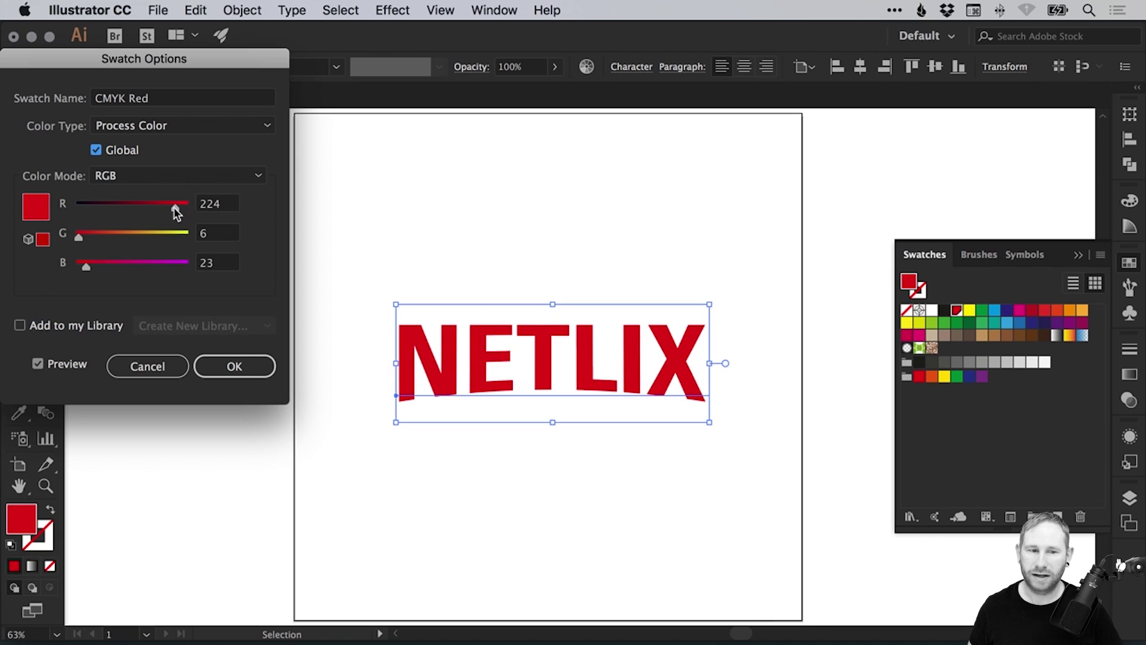
pyautogui.click(234, 365)
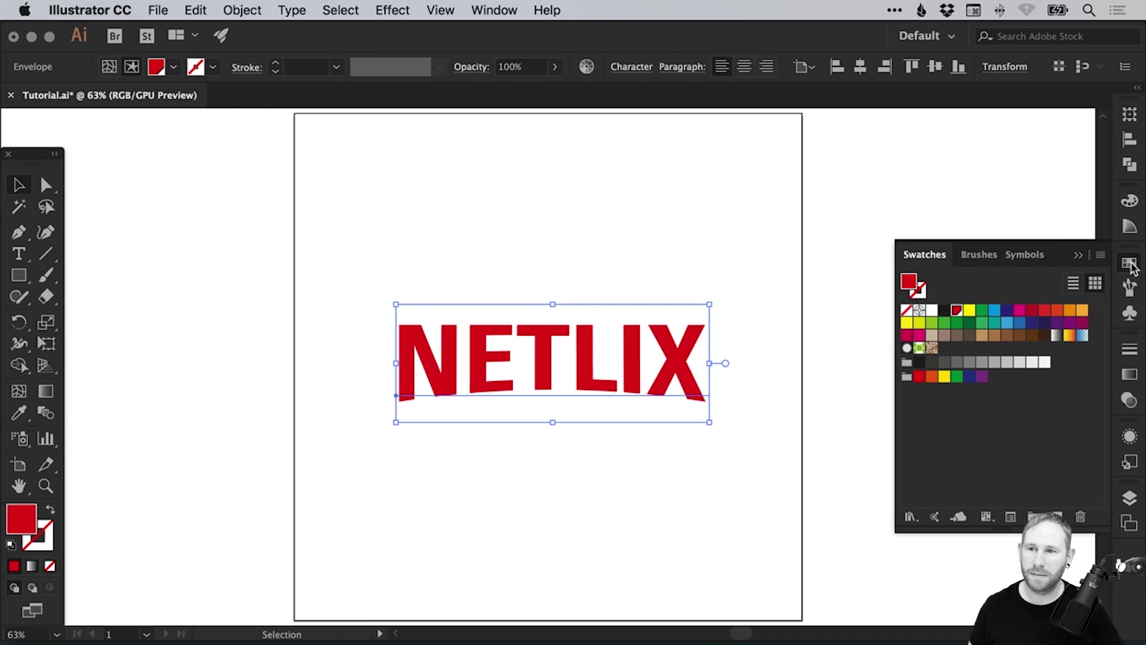
# Try a deeper 39% bend on the NETLIX arc warp
pyautogui.click(1131, 267)
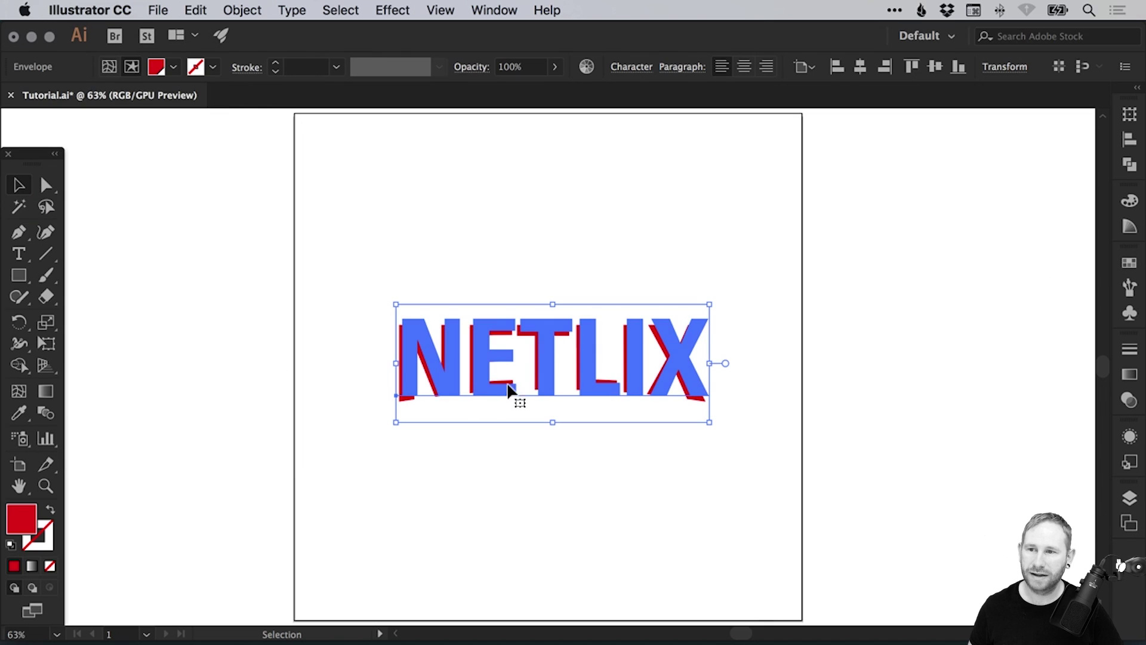
pyautogui.click(108, 67)
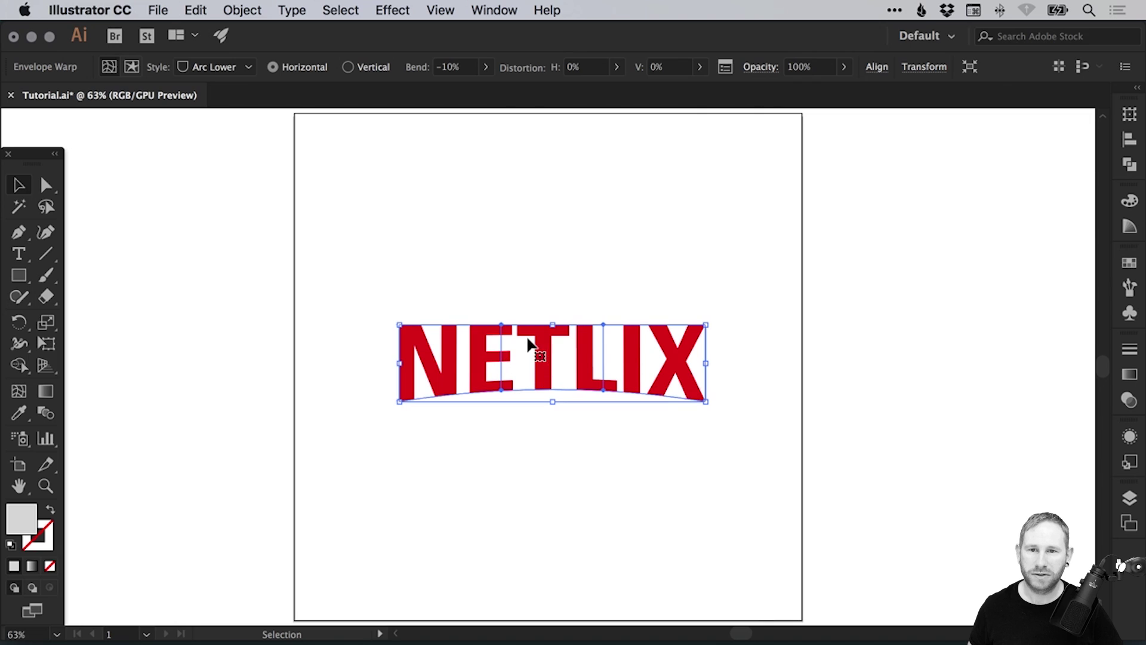
pyautogui.click(486, 67)
pyautogui.moveTo(445, 89); pyautogui.dragTo(459, 88)
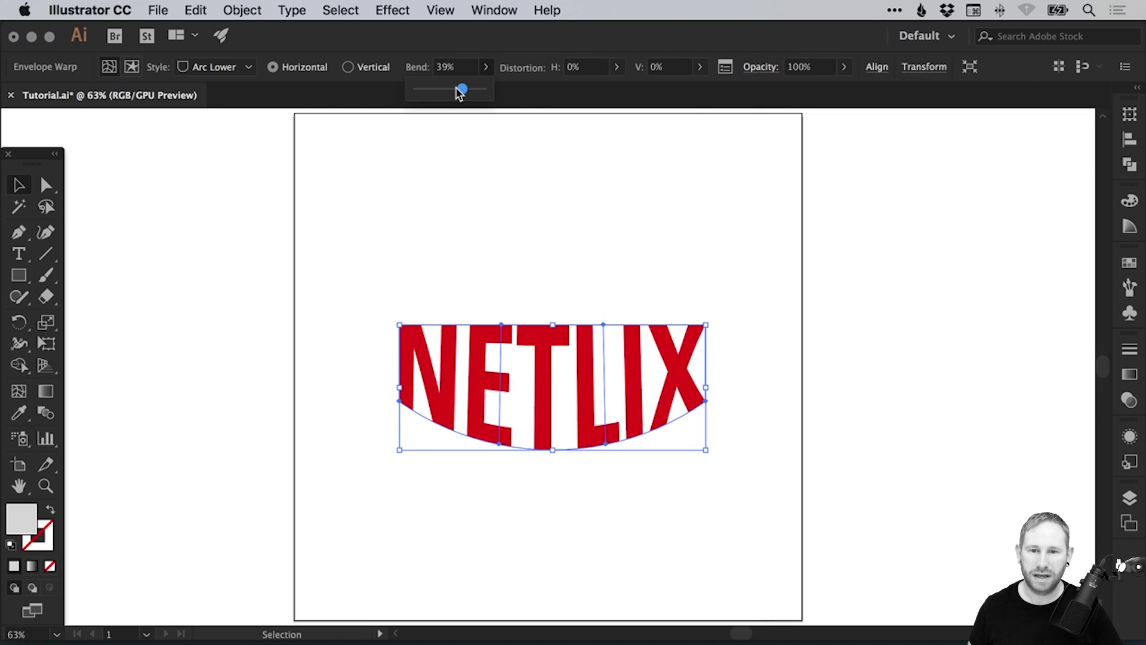
pyautogui.click(531, 202)
# Revert the bend to -10% and drag a copy of NETLIX higher on the artboard
pyautogui.press('cmd+z')
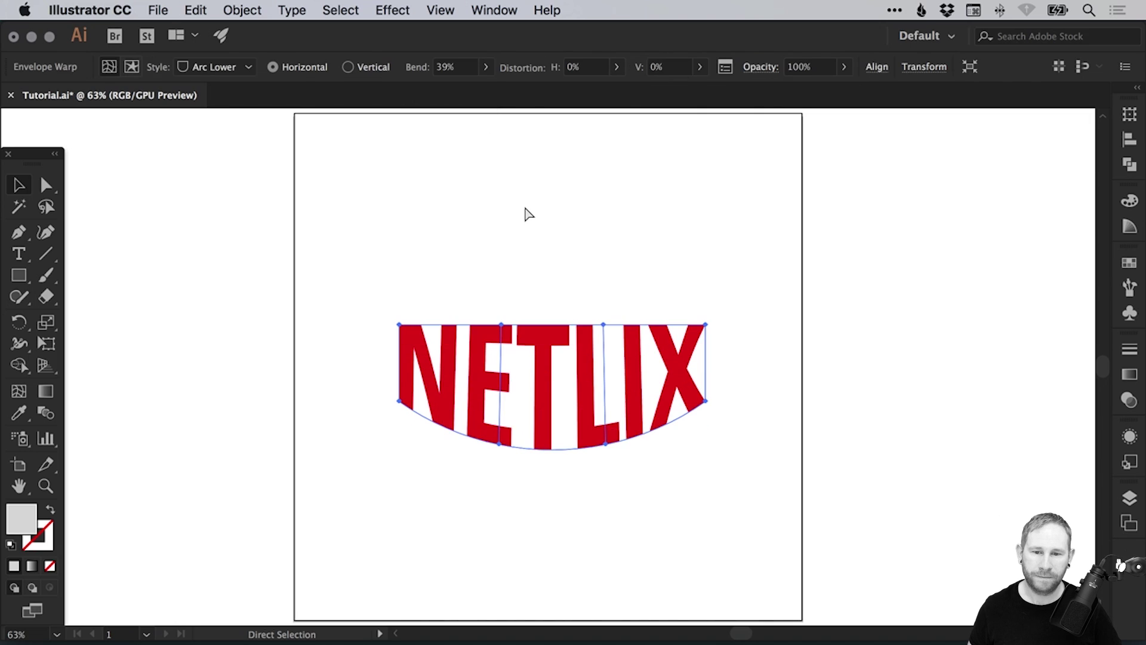
pyautogui.press('super+z')
pyautogui.click(568, 286)
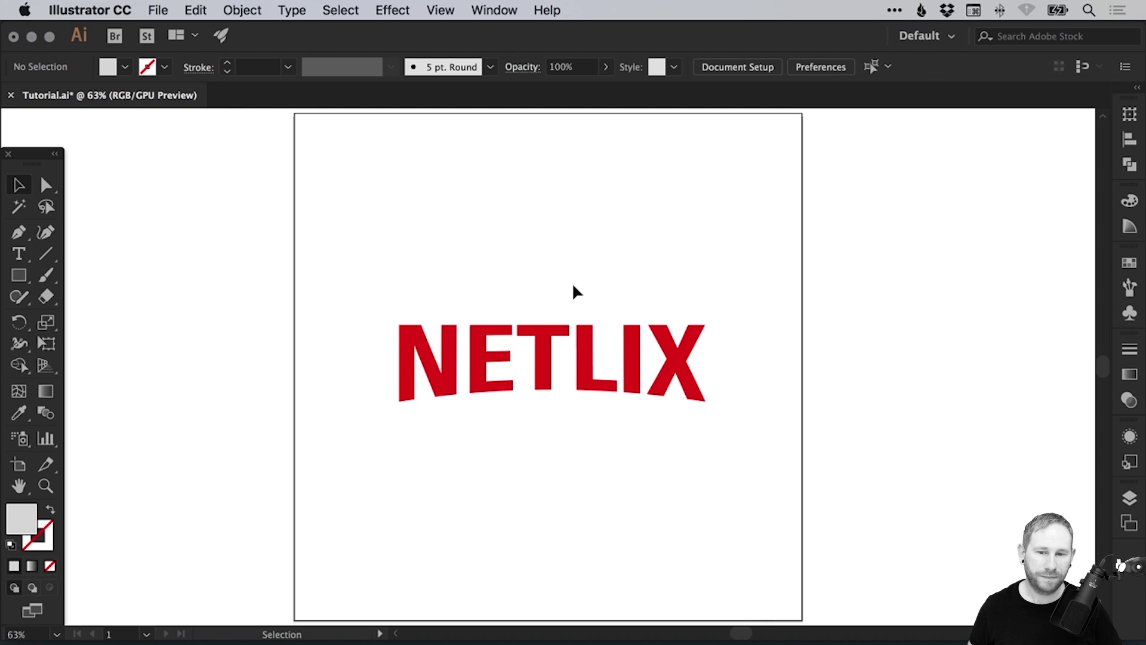
pyautogui.moveTo(545, 371); pyautogui.dragTo(553, 431)
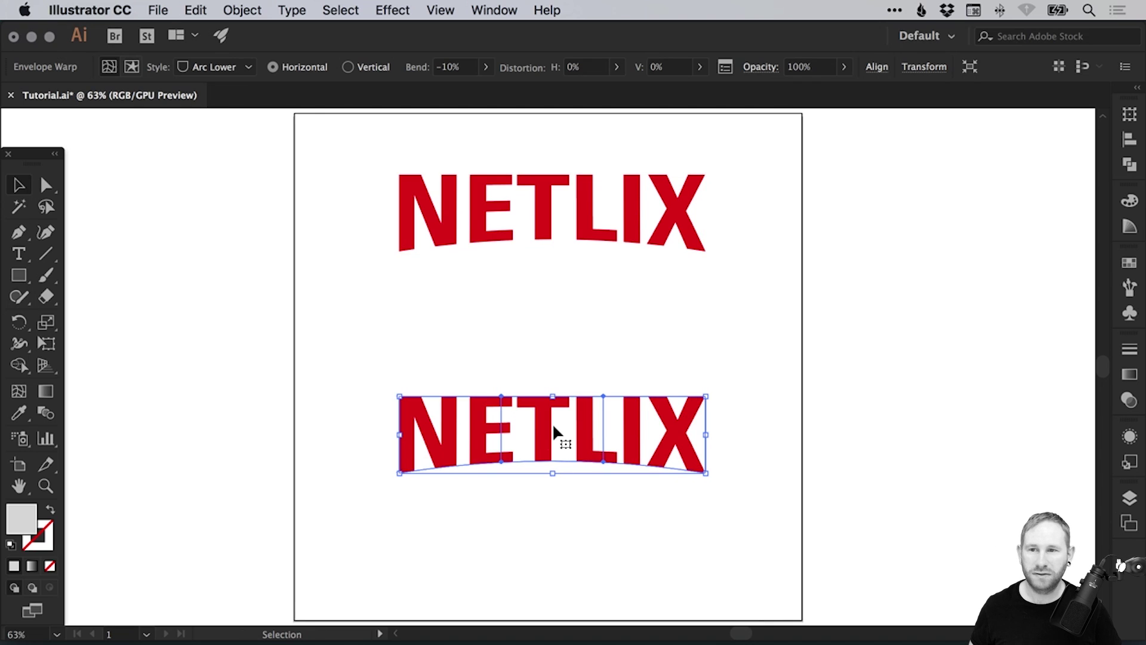
# Expand the warped NETLIX into shapes with Object > Expand and view the artwork in Outline mode
pyautogui.click(242, 7)
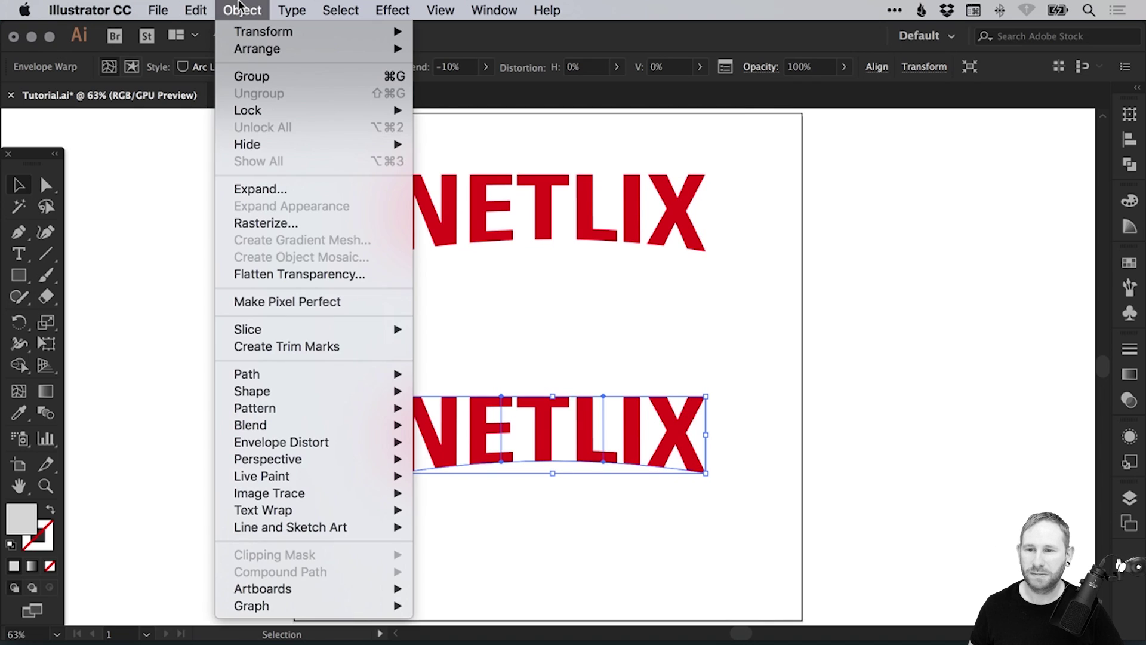
pyautogui.click(303, 189)
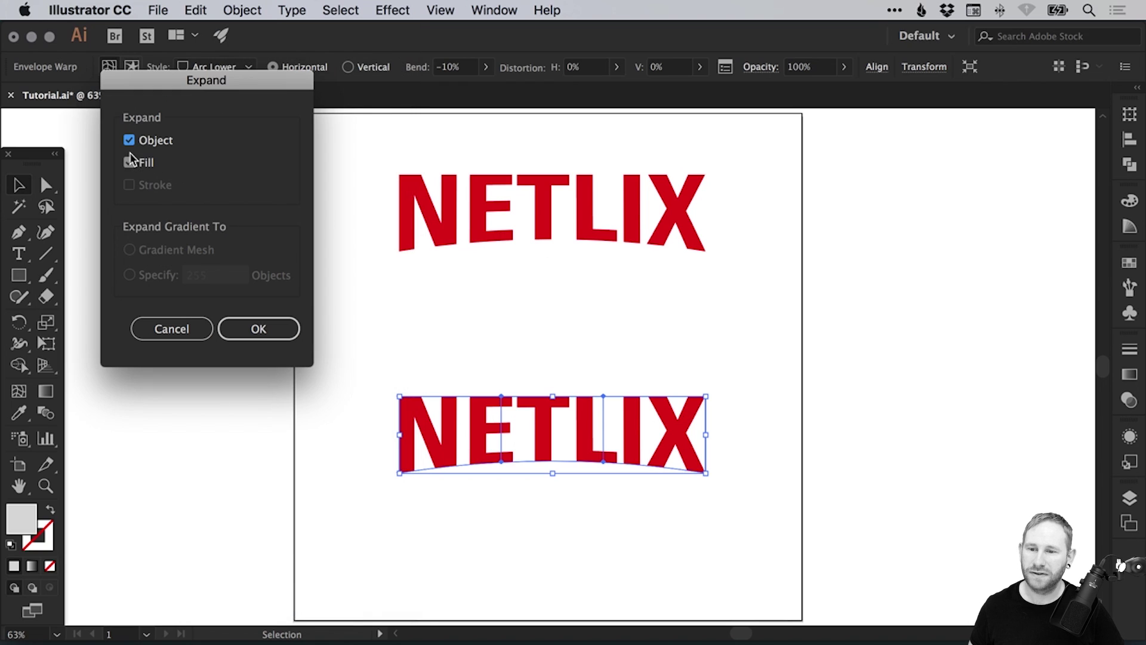
pyautogui.click(254, 328)
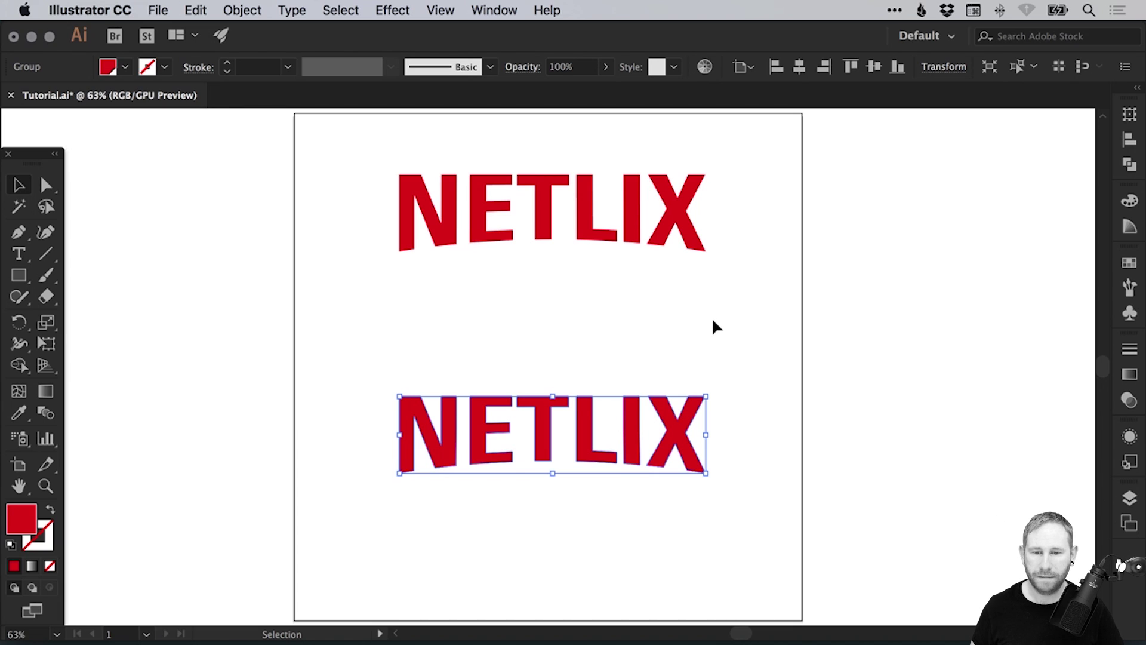
pyautogui.press('super+y')
# Delete the leftover warp mesh at the top and move NETLIX up toward the artboard's middle
pyautogui.click(791, 389)
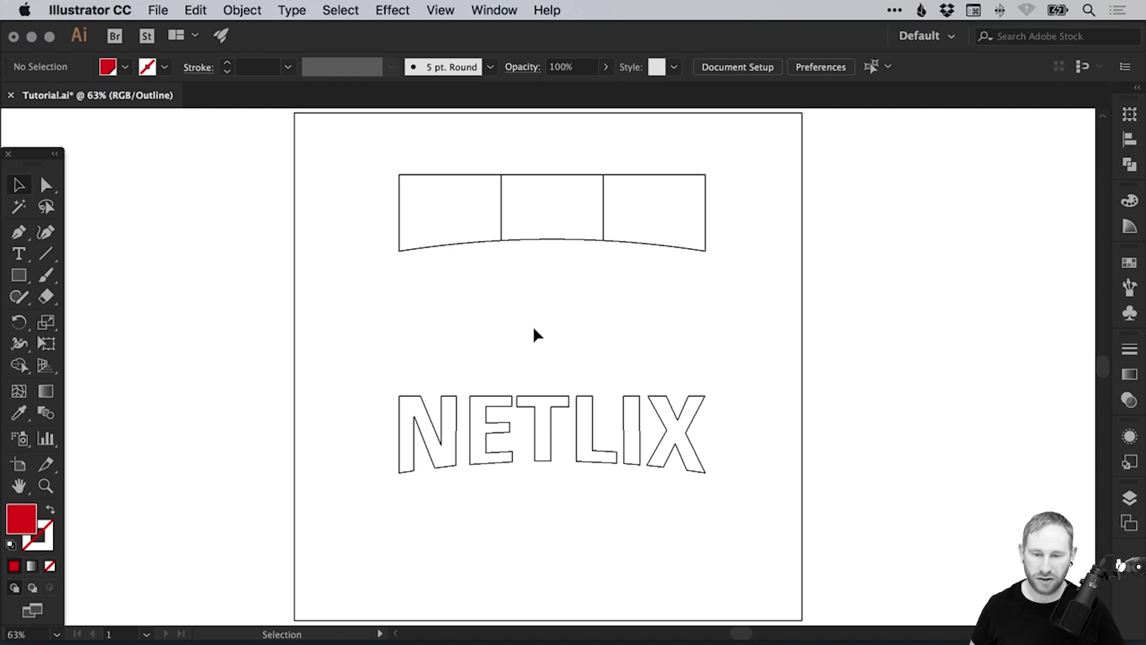
pyautogui.moveTo(532, 329); pyautogui.dragTo(593, 225)
pyautogui.press('Delete')
pyautogui.press('super+y')
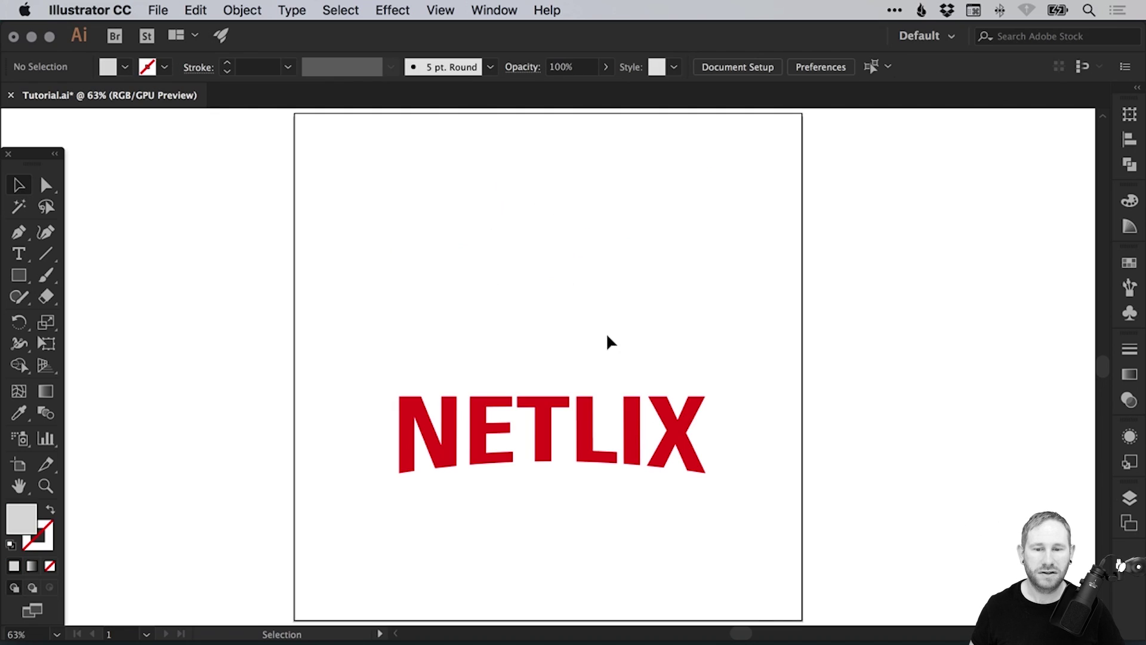
pyautogui.moveTo(544, 429); pyautogui.dragTo(543, 341)
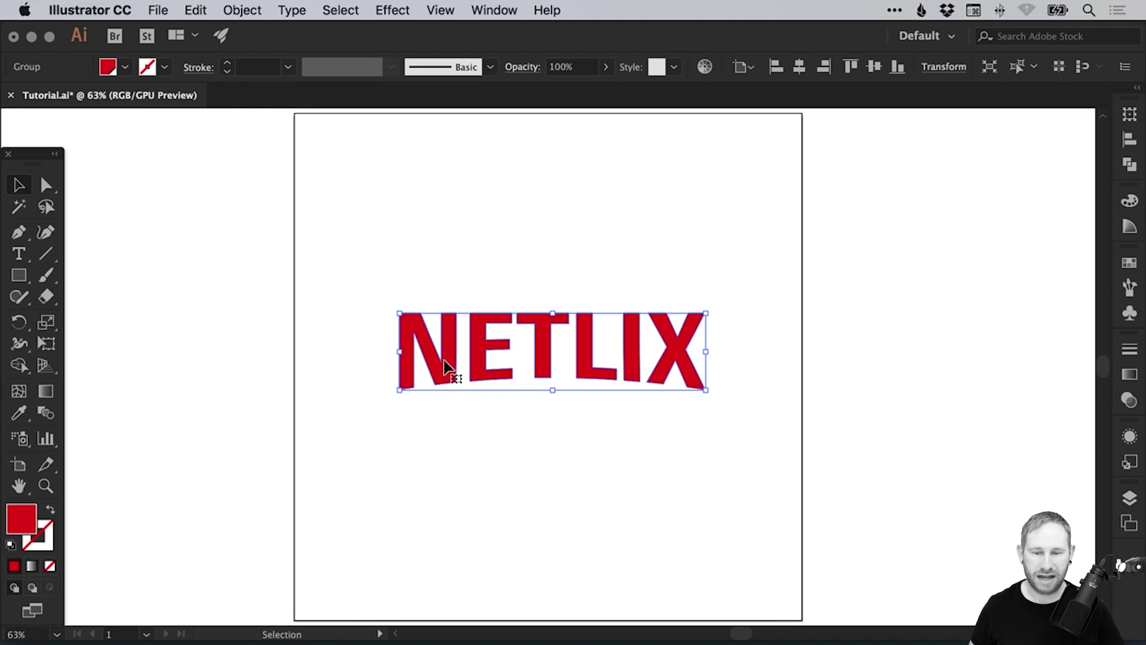
# Inspect the expanded NETLIX group close up in Outline and Appearance, then fit the artboard in Preview
pyautogui.press('super+y')
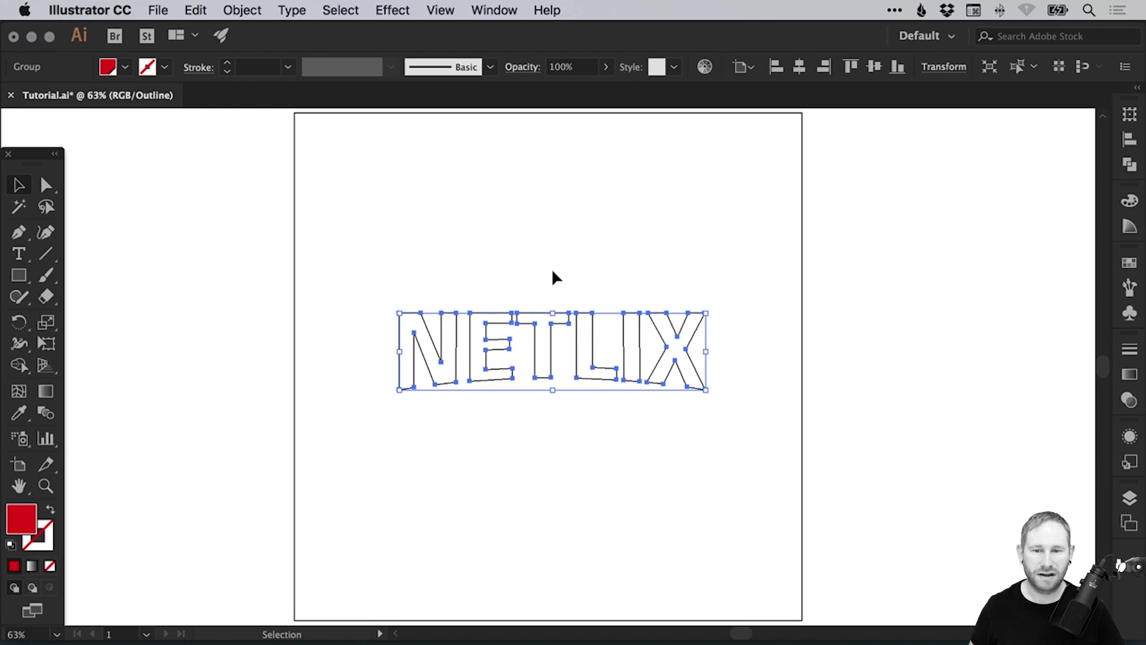
pyautogui.click(557, 270)
pyautogui.press('z')
pyautogui.moveTo(351, 281); pyautogui.dragTo(719, 430)
pyautogui.scroll(2, 534, 312)
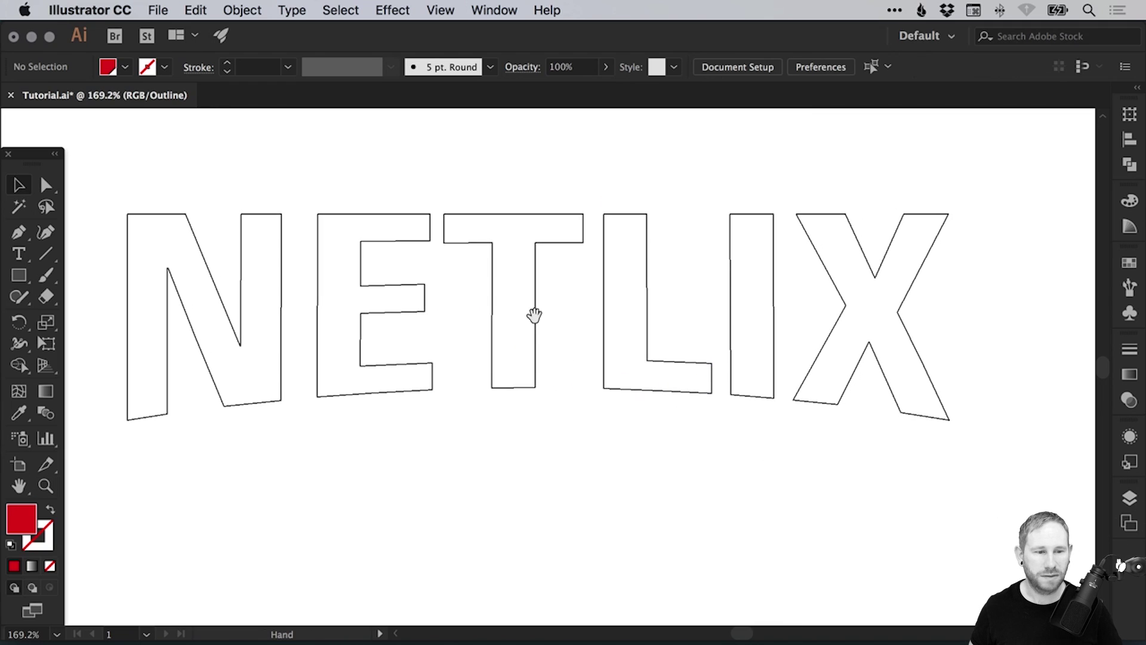
pyautogui.click(641, 358)
pyautogui.click(1129, 436)
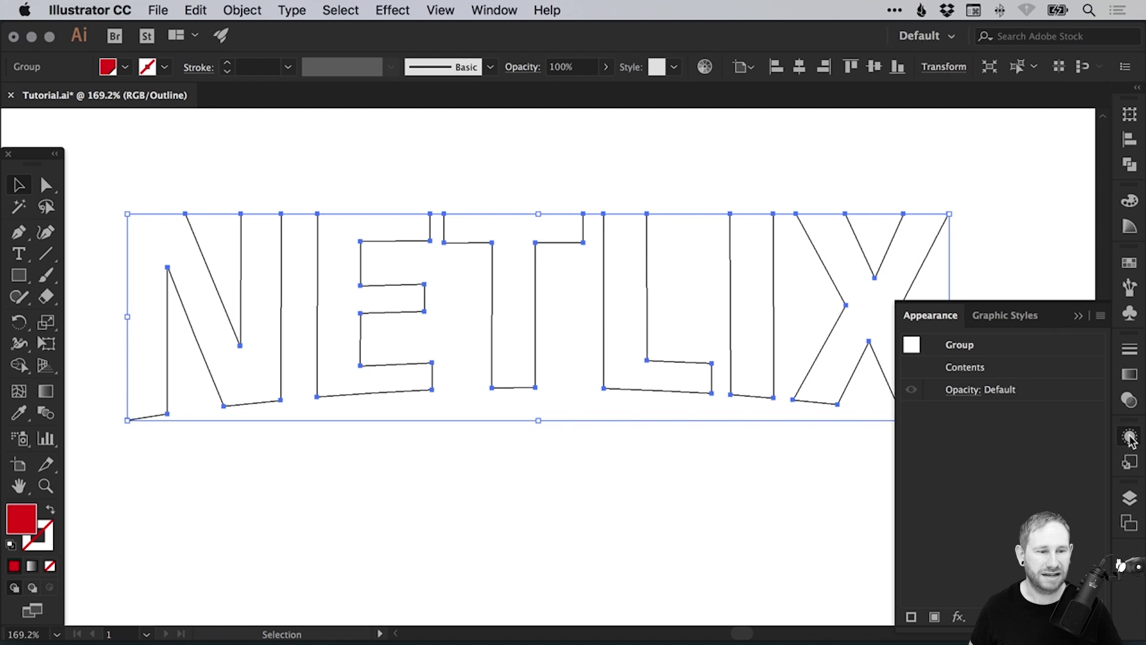
pyautogui.click(1130, 438)
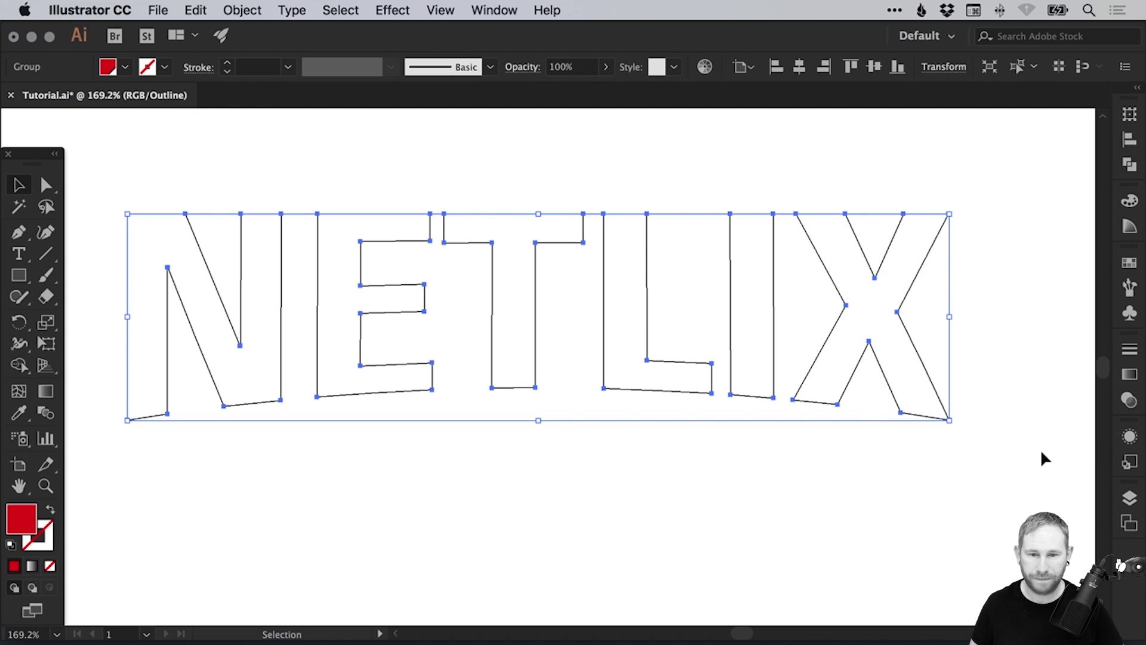
pyautogui.press('super+0')
pyautogui.press('super+y')
pyautogui.click(651, 262)
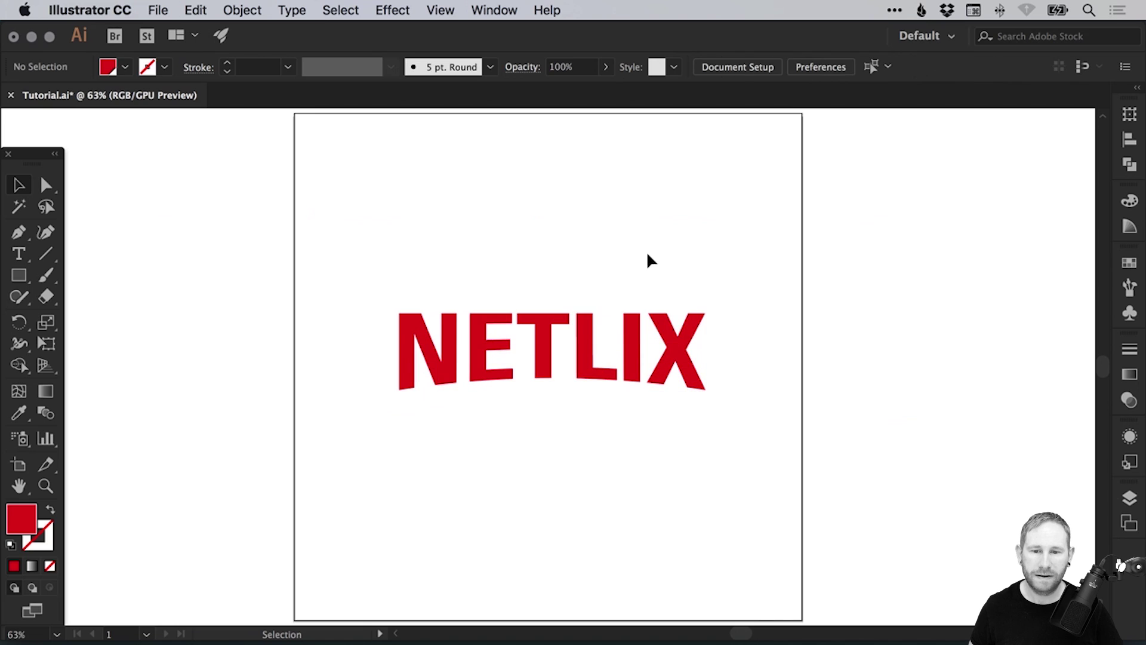
# Alt-drag a copy of NETLIX above the original and narrow the lower one to about 393 px wide
pyautogui.click(542, 360)
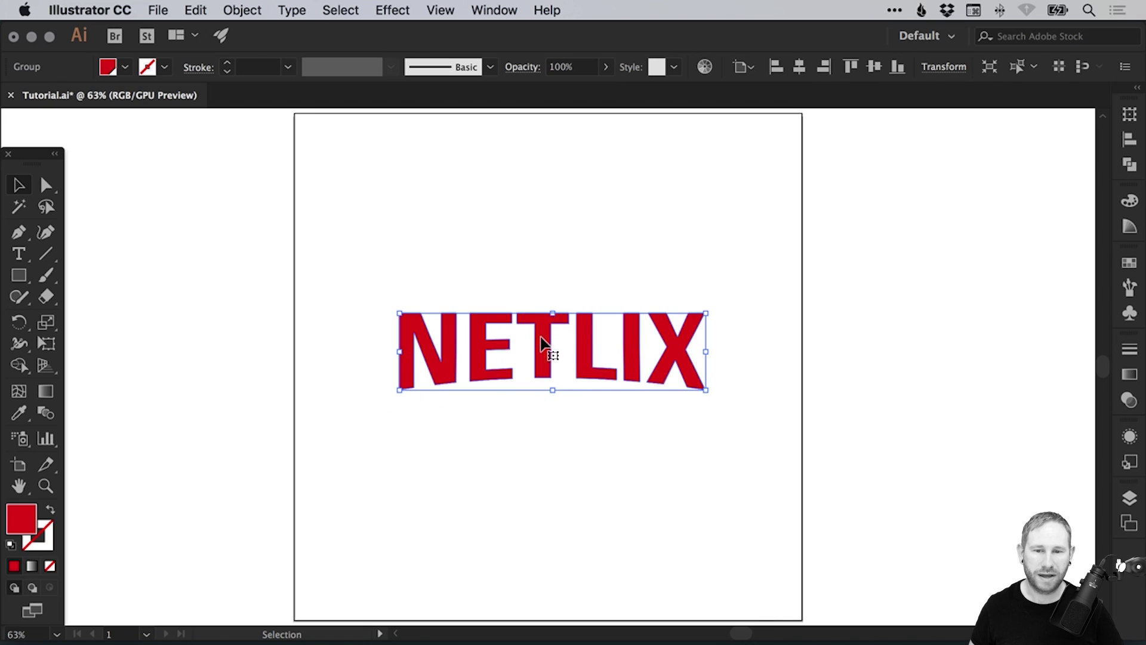
pyautogui.moveTo(540, 341); pyautogui.dragTo(567, 422)
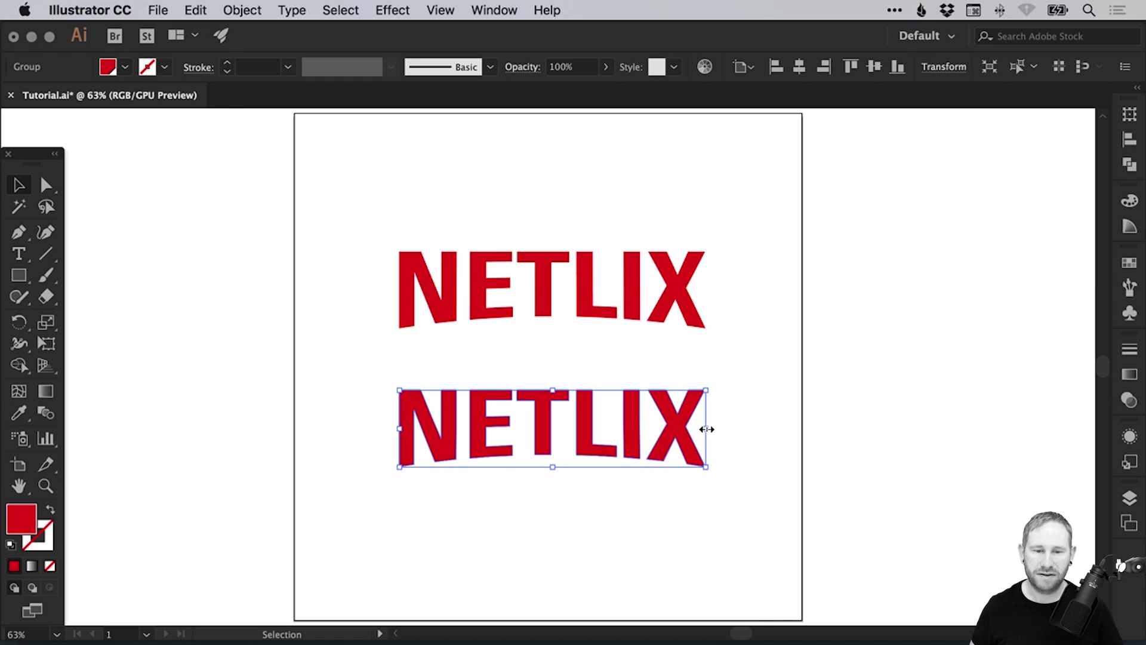
pyautogui.moveTo(706, 429); pyautogui.dragTo(692, 430)
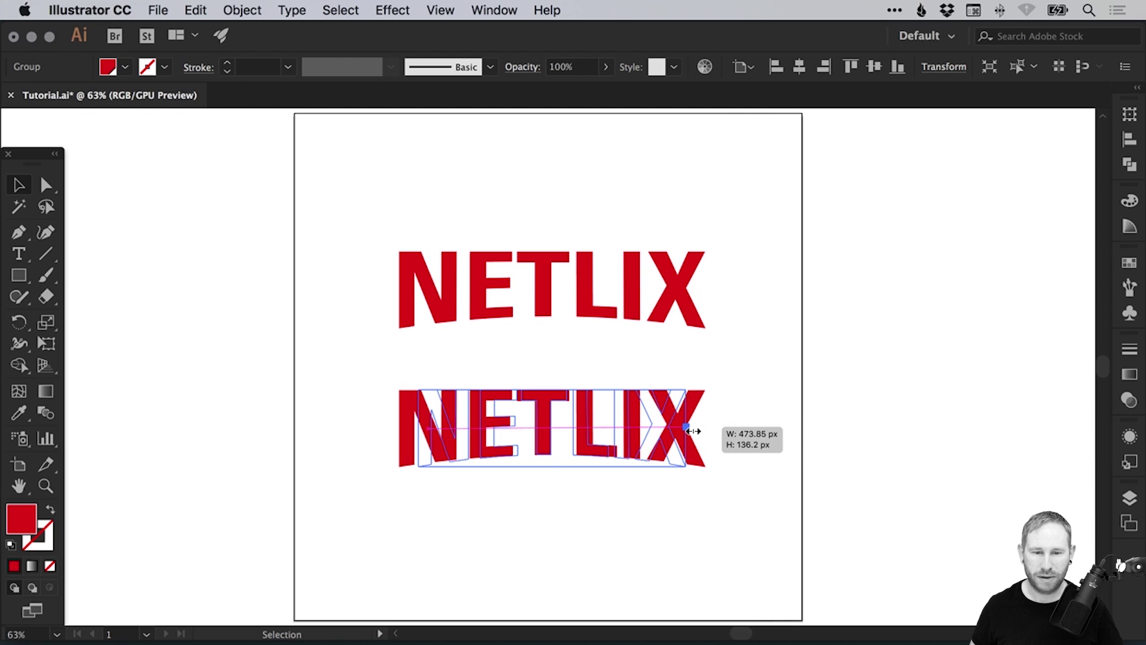
pyautogui.moveTo(692, 430); pyautogui.dragTo(692, 431)
pyautogui.click(725, 424)
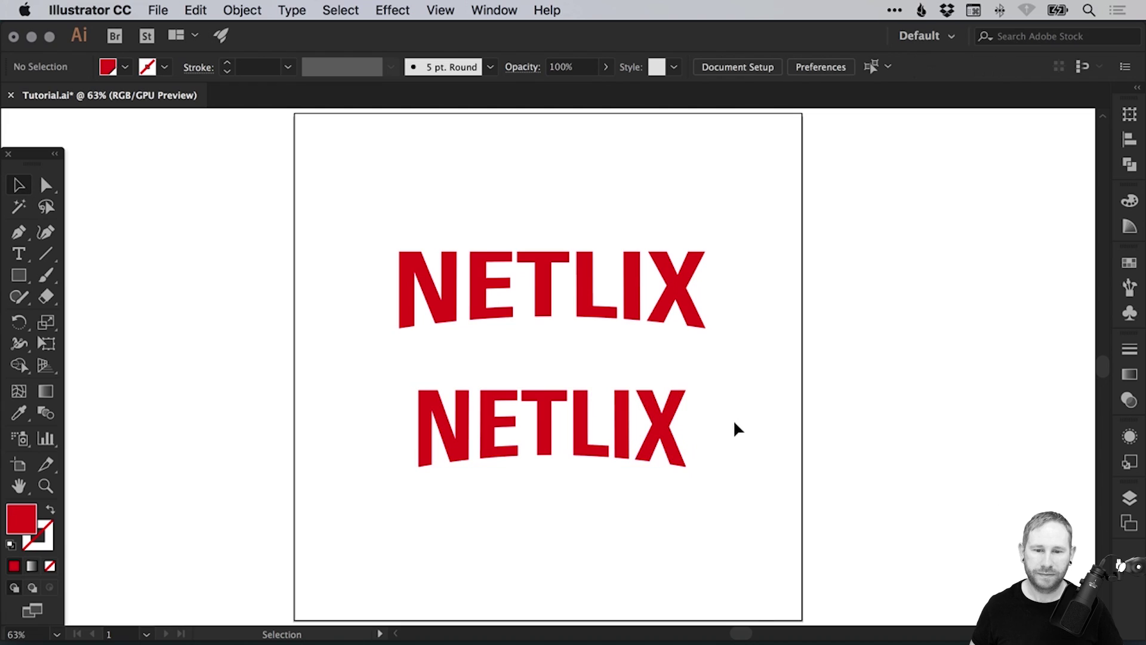
pyautogui.scroll(1, 629, 430)
pyautogui.click(615, 445)
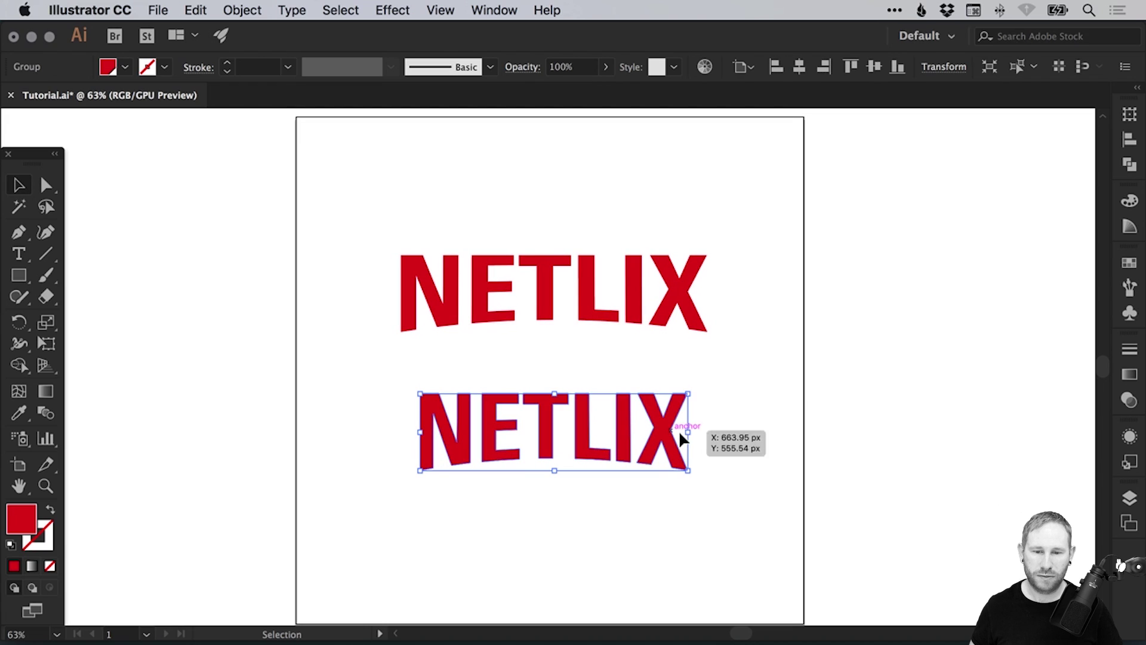
pyautogui.moveTo(688, 431); pyautogui.dragTo(727, 425)
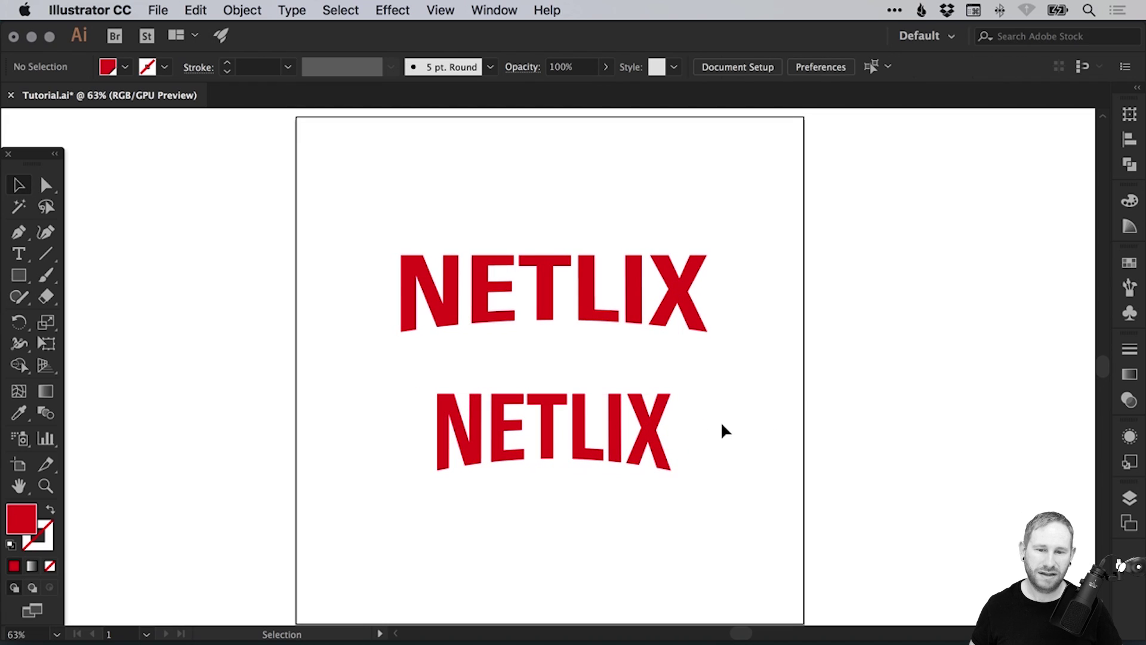
# Delete the upper NETLIX comparison copy
pyautogui.press('a')
pyautogui.press('v')
pyautogui.click(589, 302)
pyautogui.press('super+x')
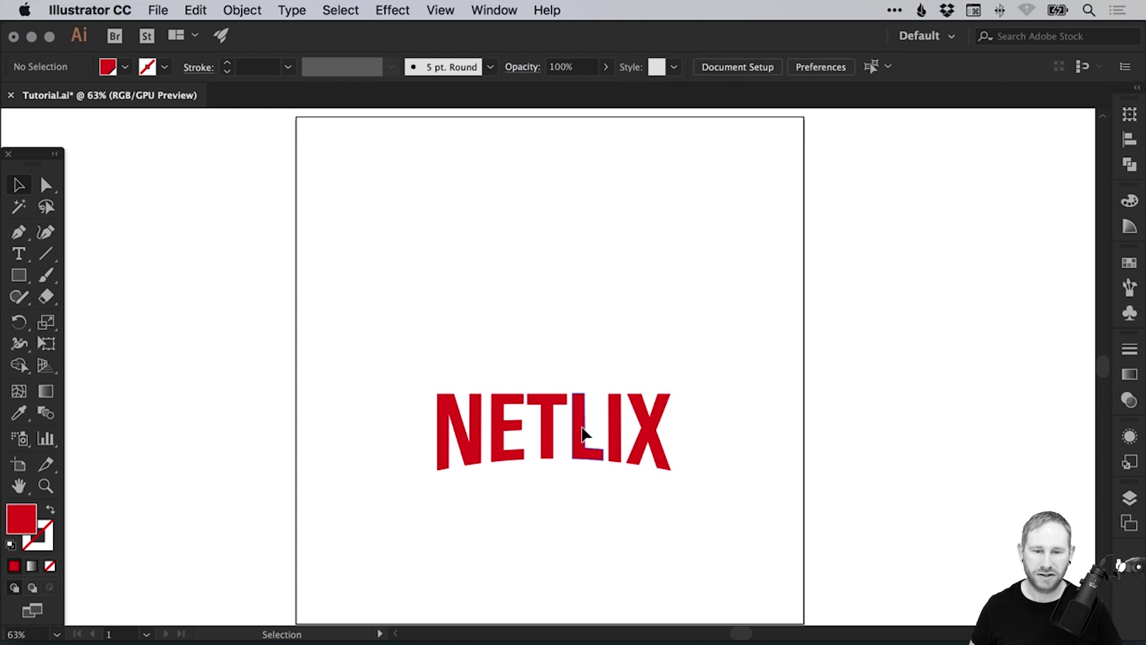
# Widen the remaining NETLIX to about 433 px, then scale it up larger from its corner
pyautogui.click(584, 434)
pyautogui.moveTo(675, 433)
pyautogui.mouseDown()
pyautogui.moveTo(639, 438)
pyautogui.moveTo(679, 434)
pyautogui.mouseUp()
pyautogui.moveTo(678, 393); pyautogui.dragTo(720, 337)
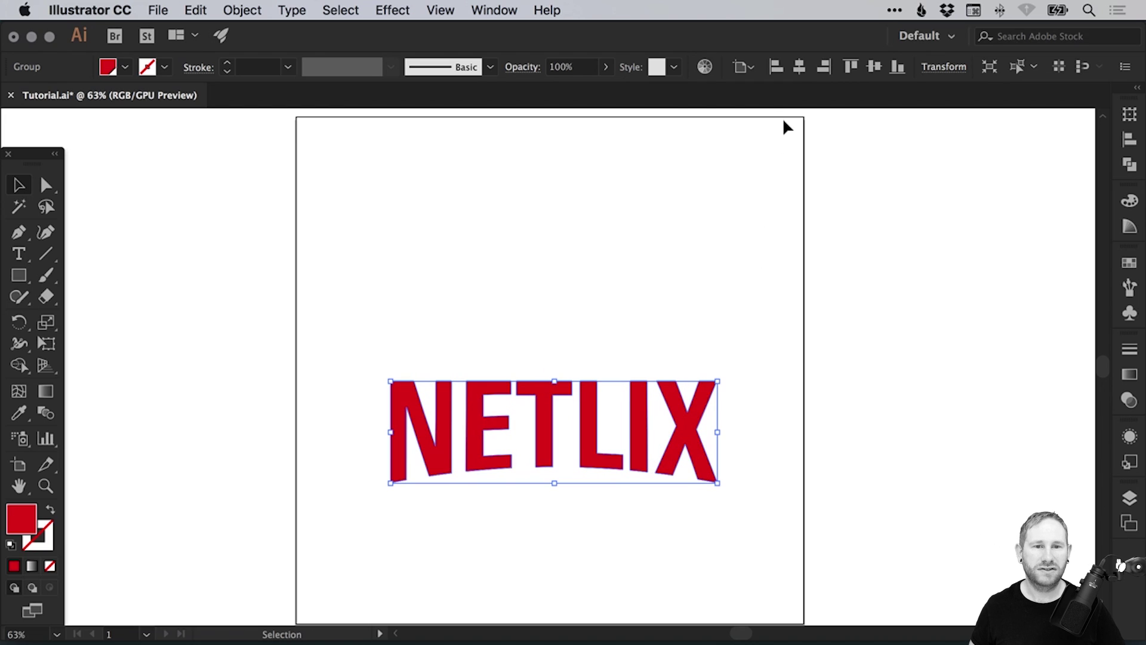
# With Align to Artboard, apply Horizontal Align Center and Vertical Align Center to NETLIX, then deselect
pyautogui.click(752, 69)
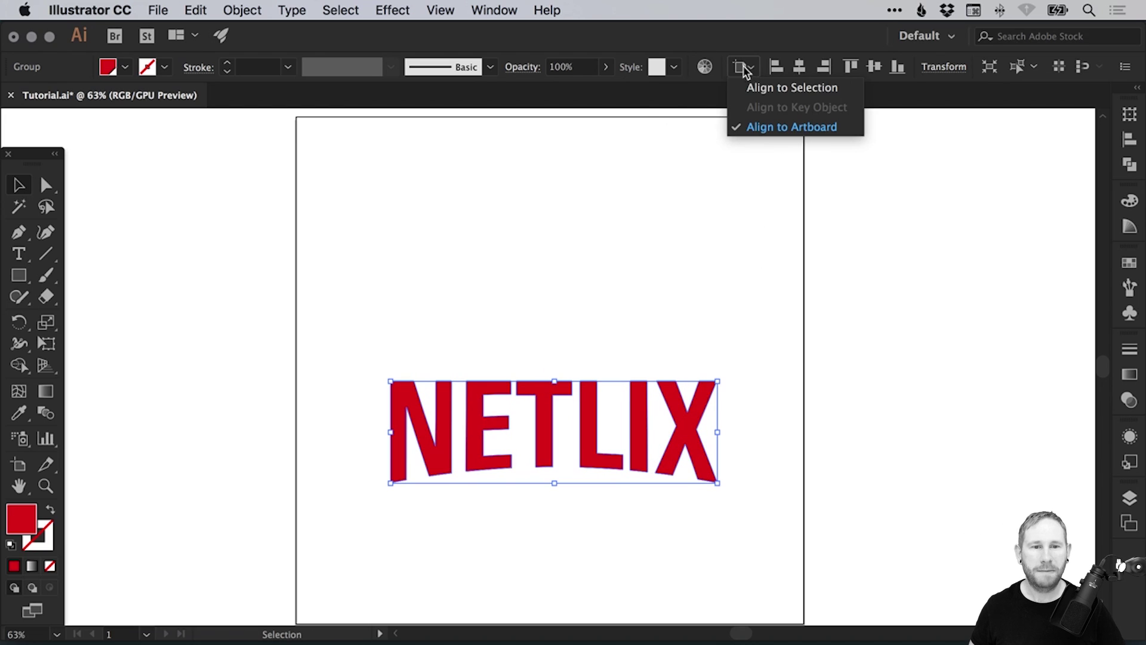
pyautogui.click(769, 128)
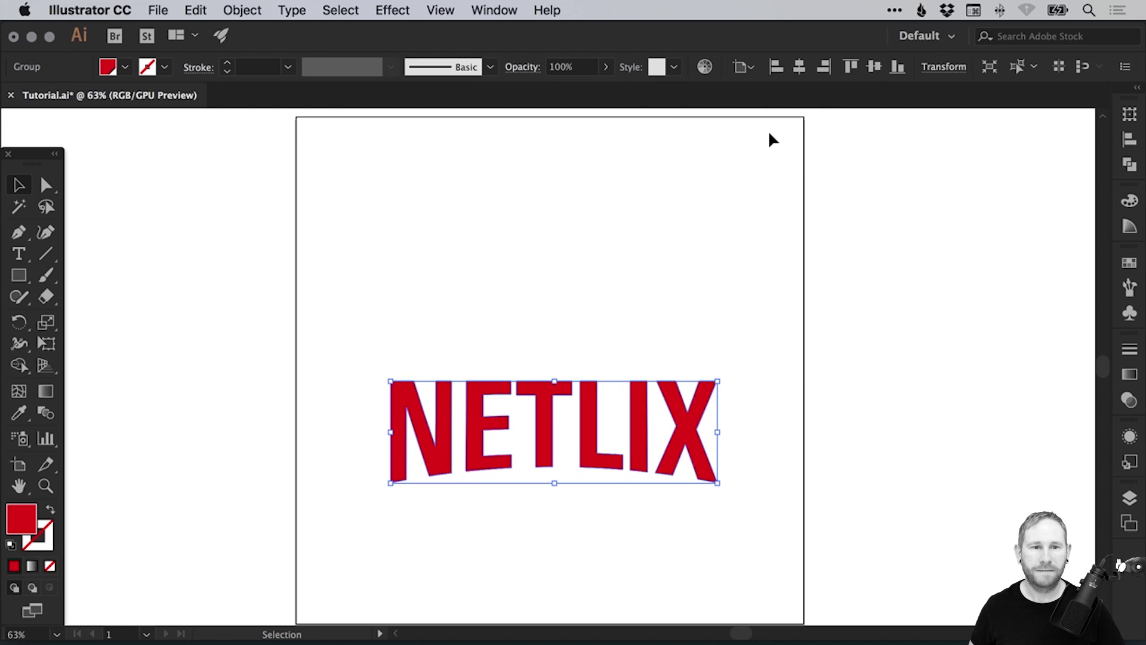
pyautogui.click(801, 71)
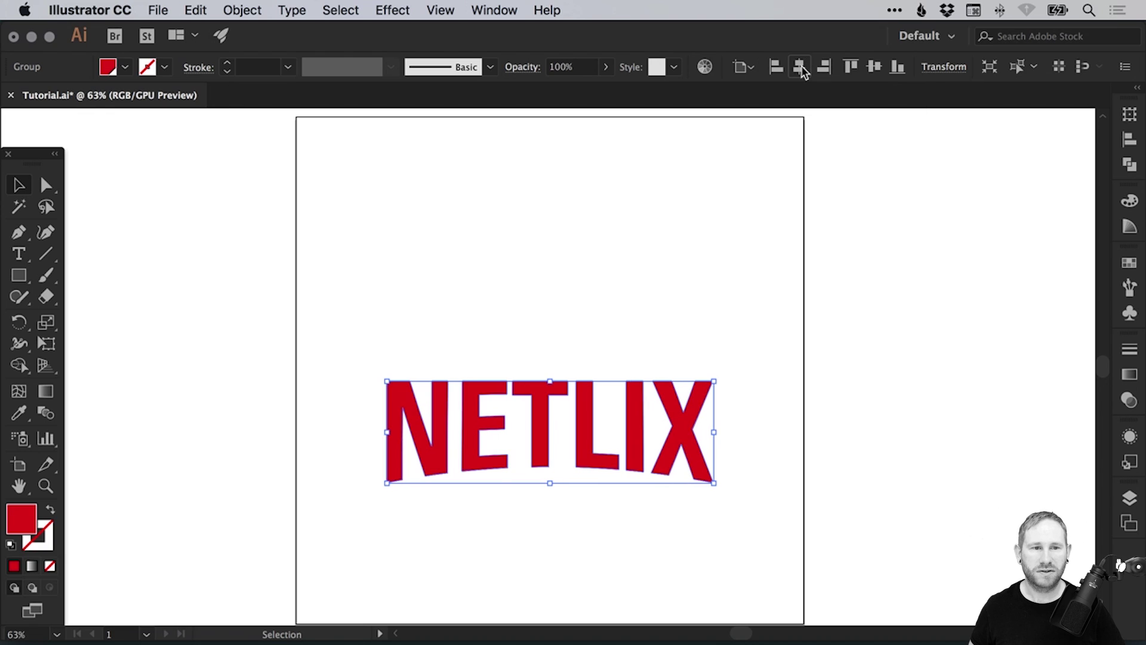
pyautogui.click(875, 70)
pyautogui.click(881, 381)
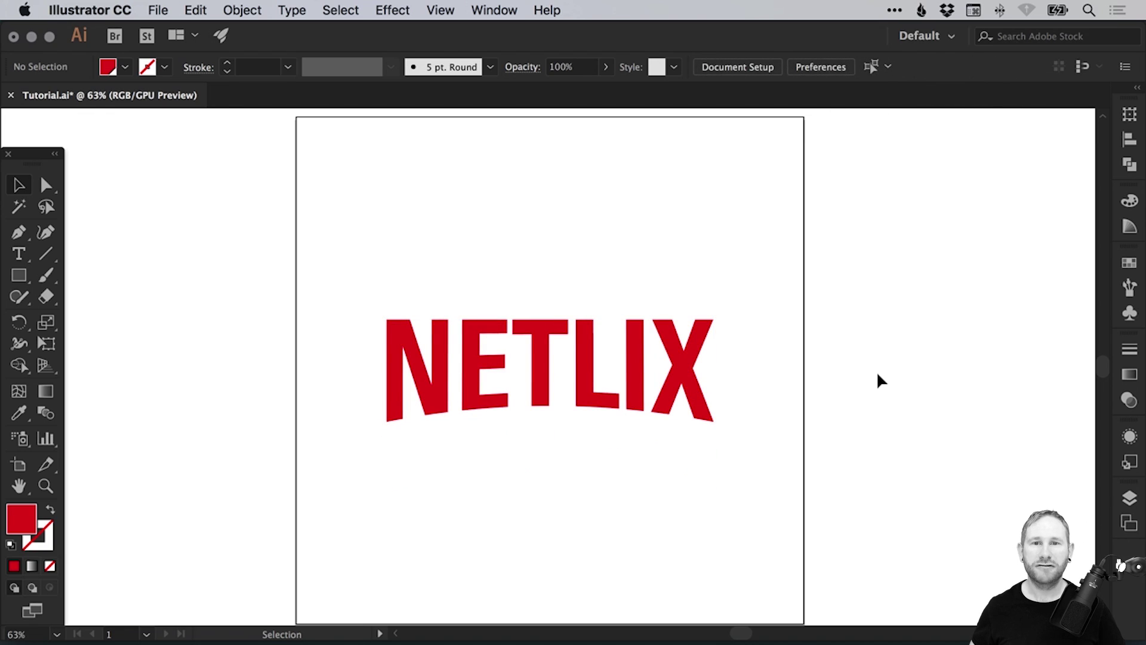